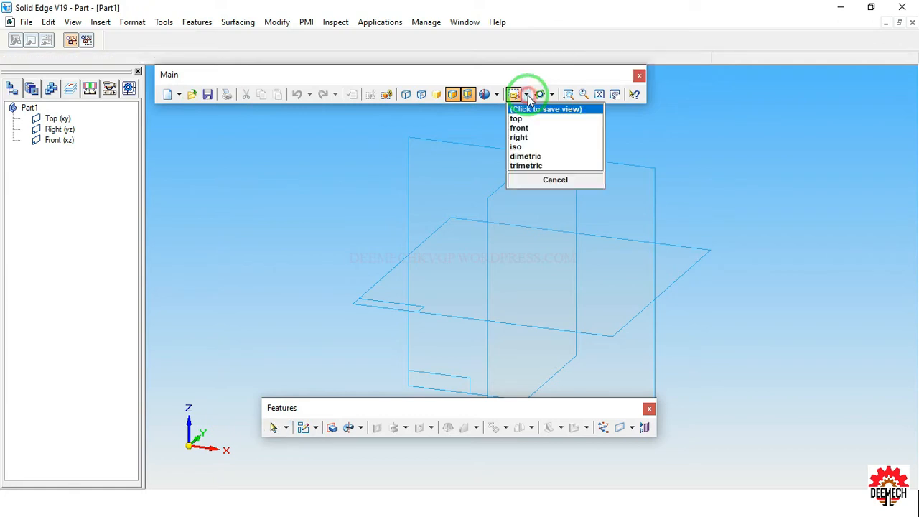
- Switch to the iso view and start an extruded protrusion with its profile sketch on the Front (xz) plane
left_click(530, 146)
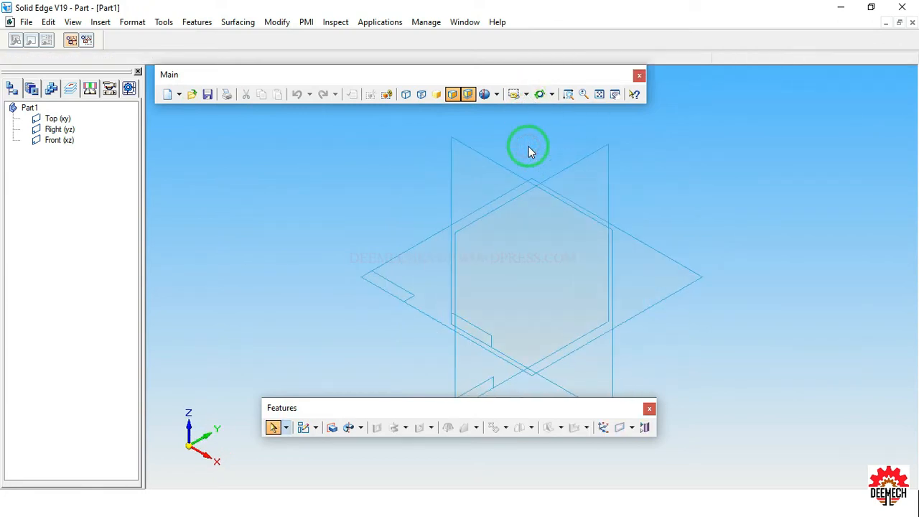
left_click_drag(275, 407, 327, 434)
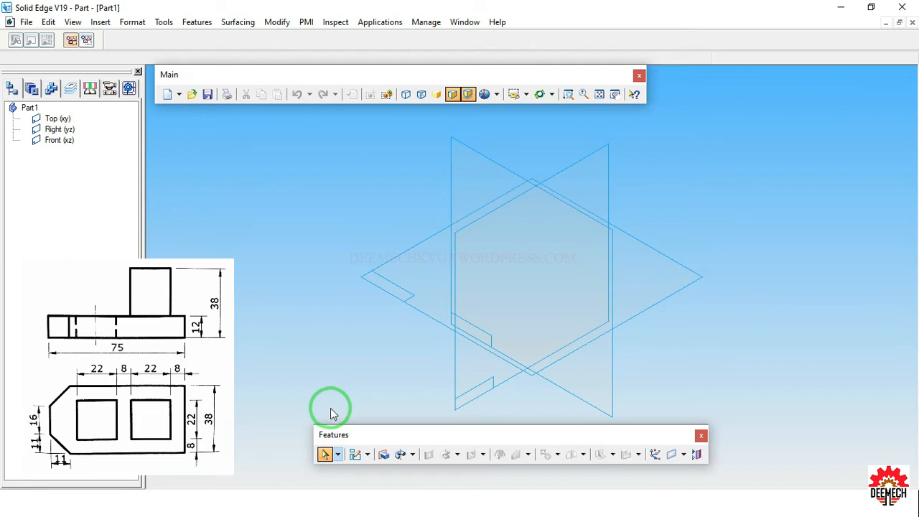
left_click(386, 456)
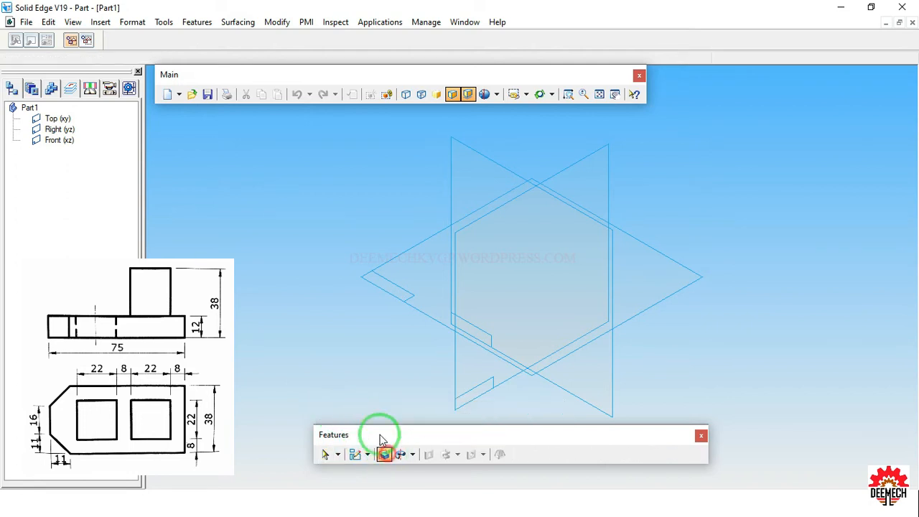
left_click(460, 168)
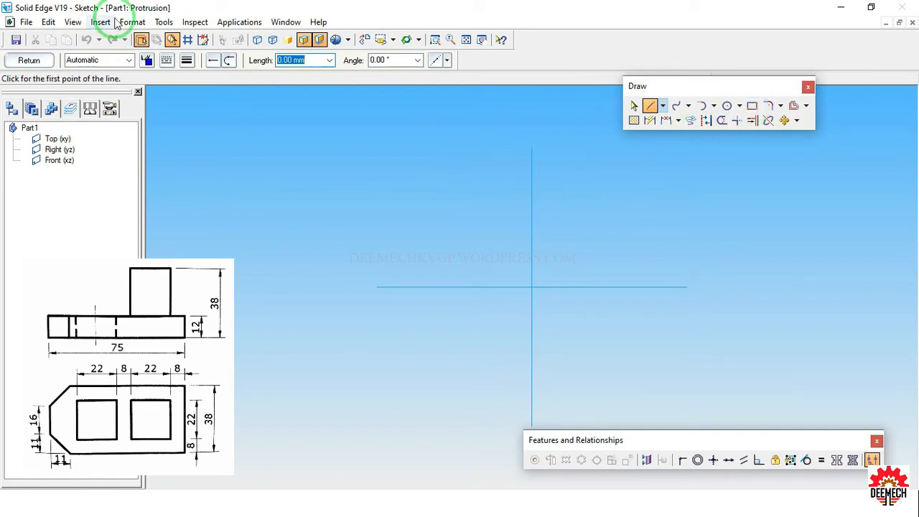
- Check which toolbars are enabled in the sketch environment and keep the list as it is
left_click(71, 22)
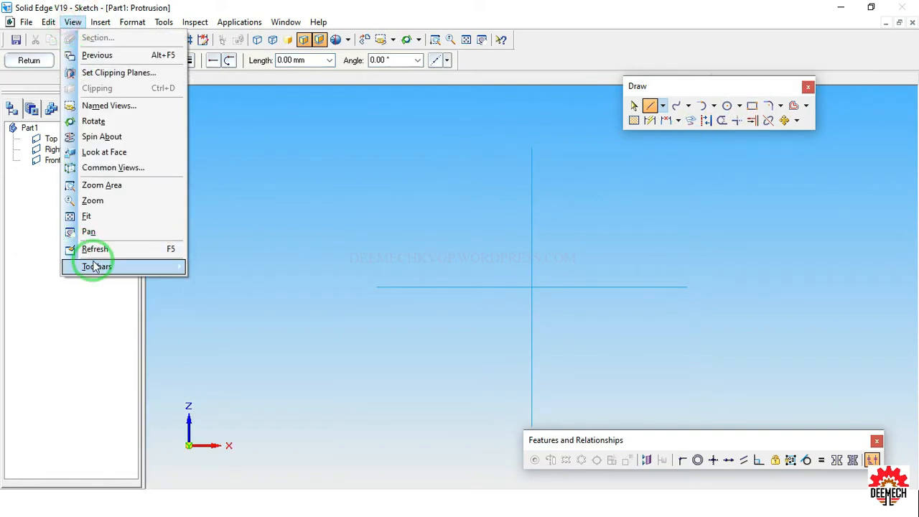
mouse_move(94, 266)
left_click(230, 328)
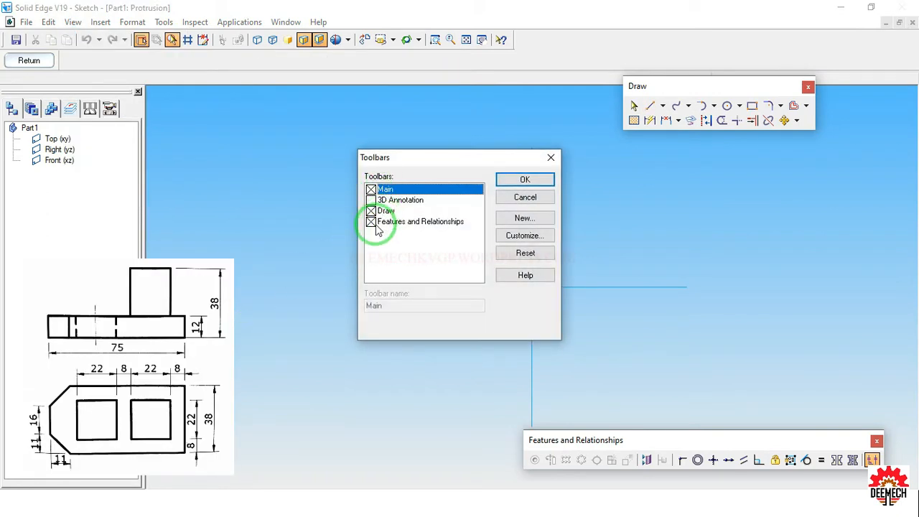
left_click(525, 180)
- Sketch a rectangle just above the horizontal reference line, spanning across the vertical reference line
left_click(634, 105)
left_click_drag(664, 90, 676, 87)
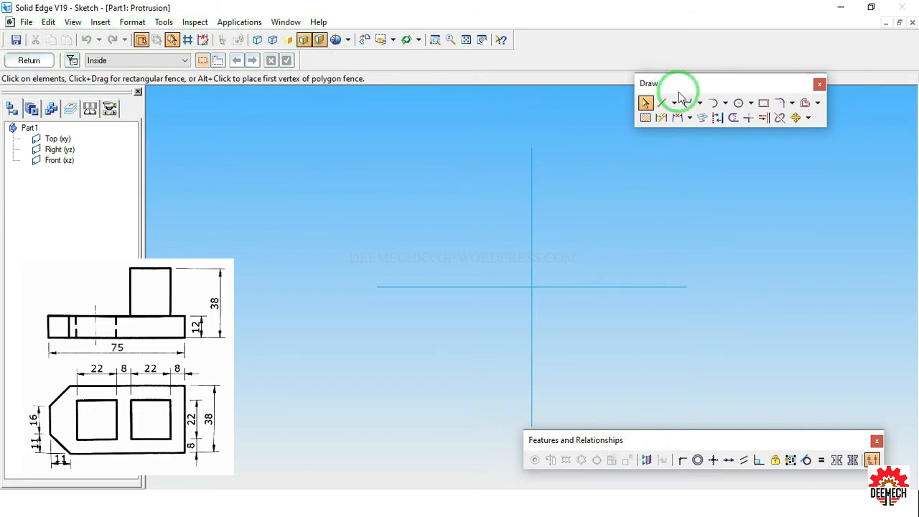
left_click(764, 104)
left_click_drag(459, 229, 622, 273)
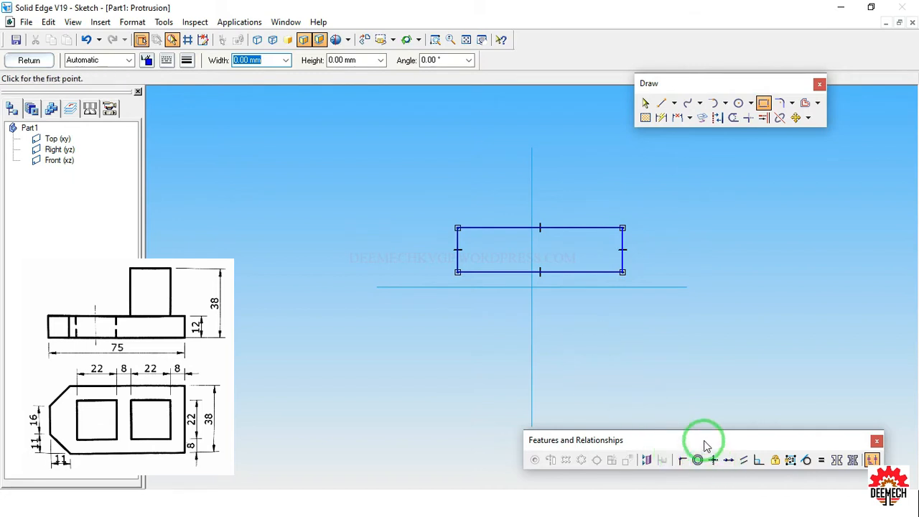
- Connect the midpoint of the rectangle's upper edge to the vertical reference line and make its lower edge collinear with the horizontal one
left_click_drag(706, 445, 704, 402)
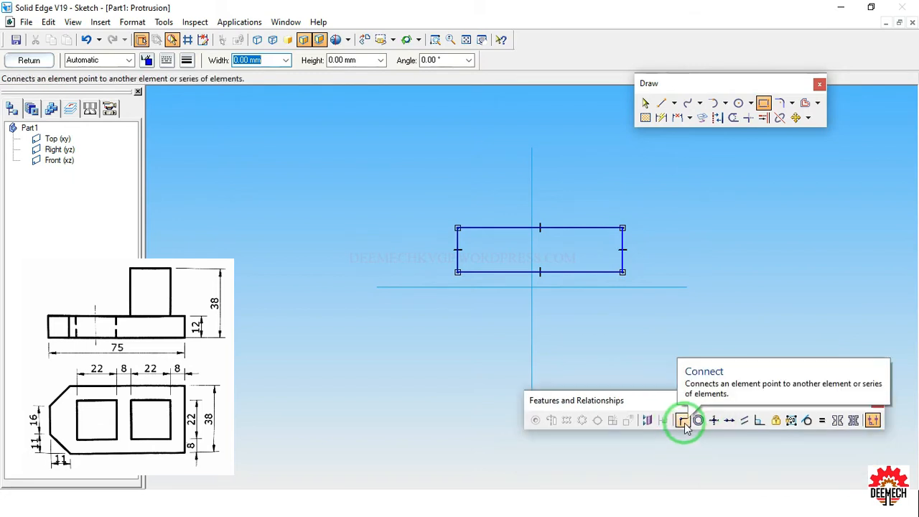
left_click(684, 423)
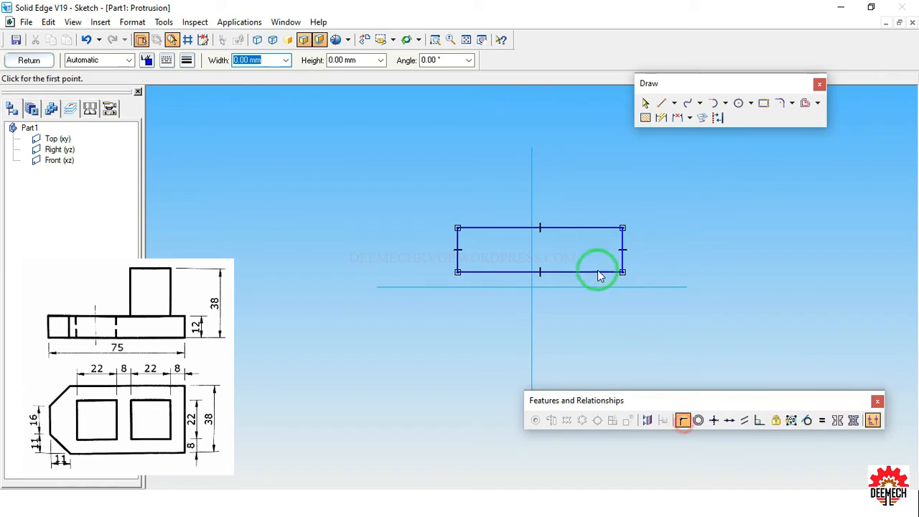
left_click(535, 227)
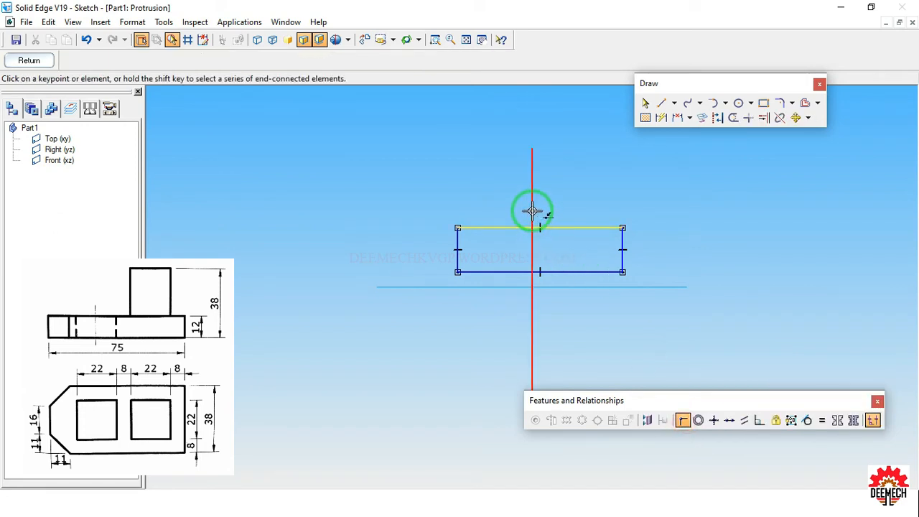
left_click(532, 211)
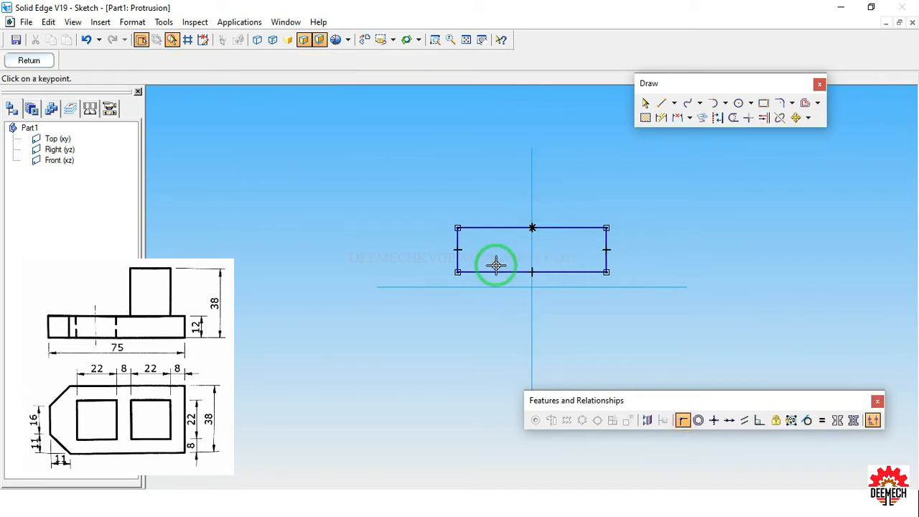
left_click(730, 421)
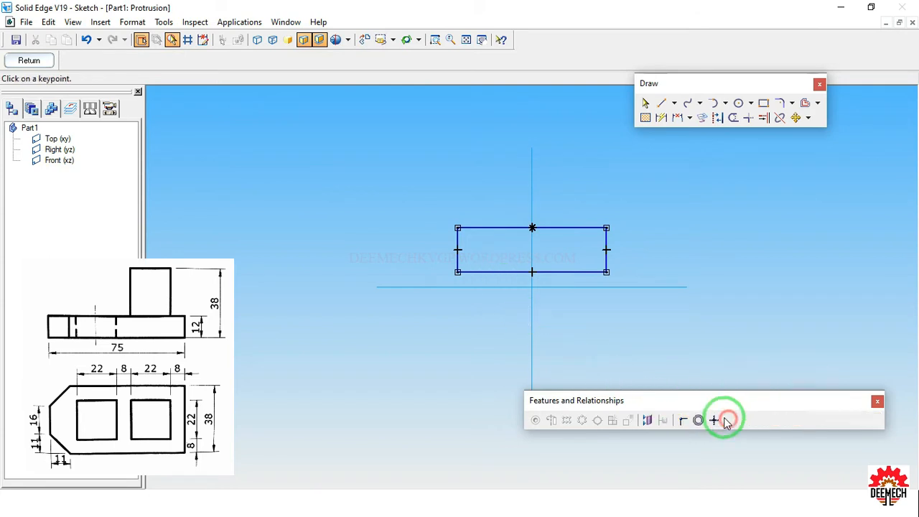
left_click(561, 272)
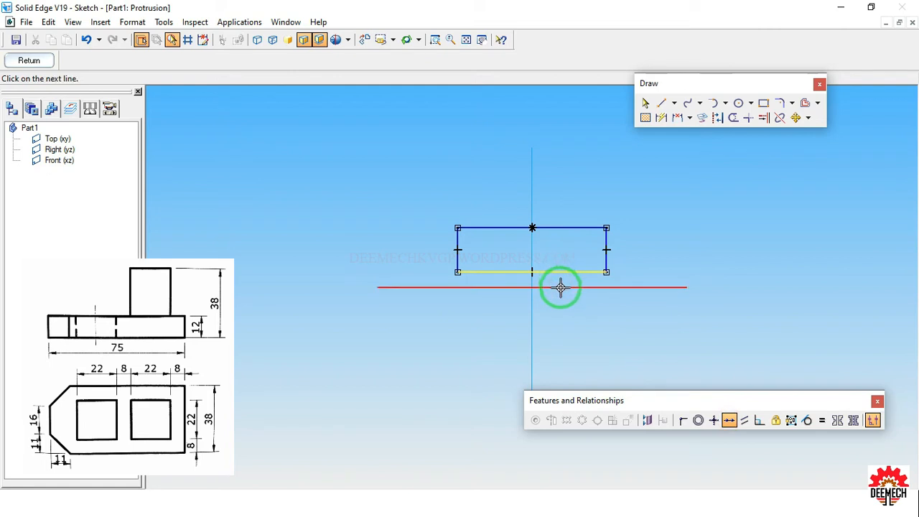
left_click(561, 287)
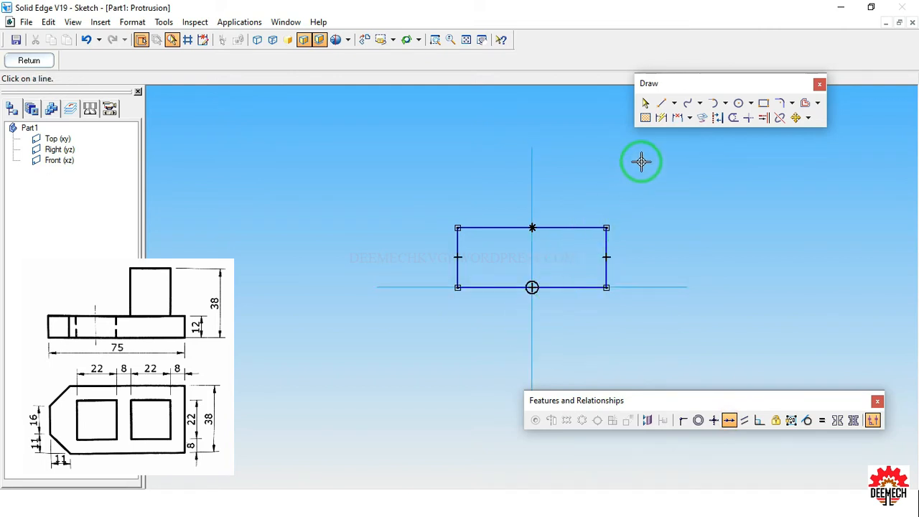
- Dimension the rectangle 75 mm wide and 12 mm high
left_click(661, 117)
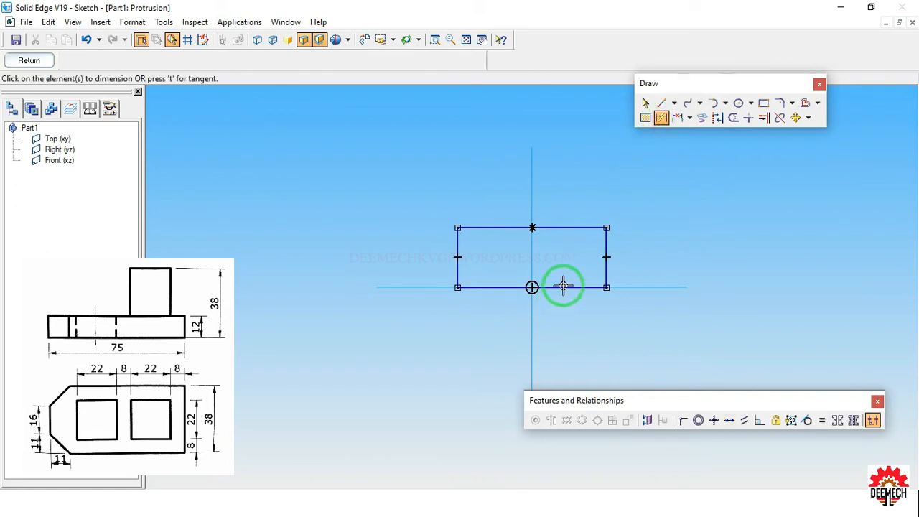
left_click(560, 288)
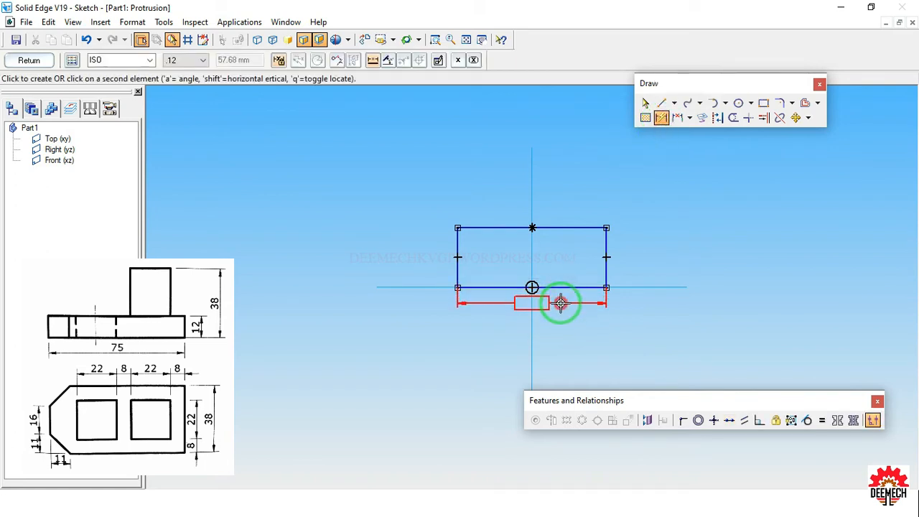
left_click(561, 302)
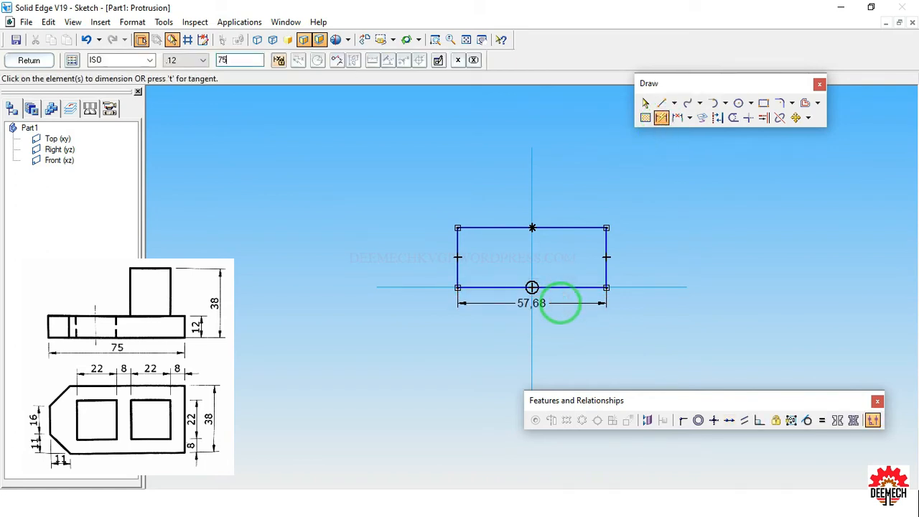
key("Return")
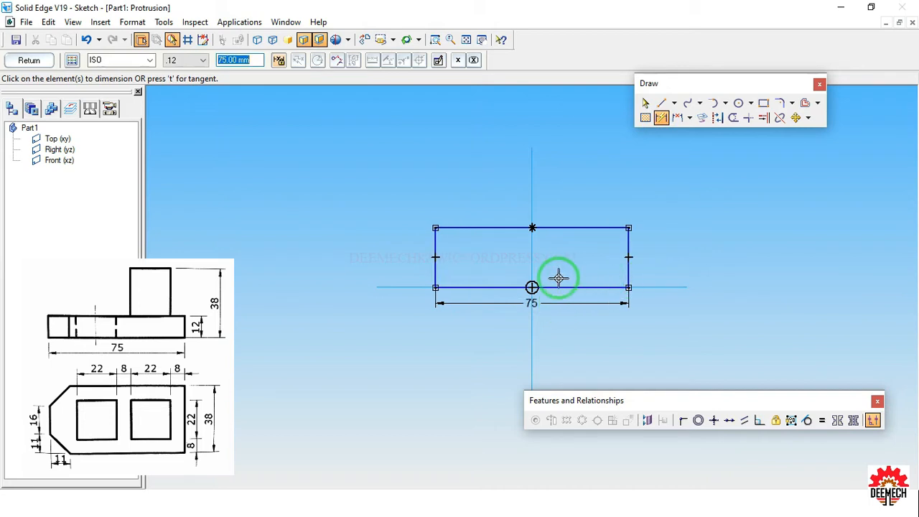
left_click(630, 246)
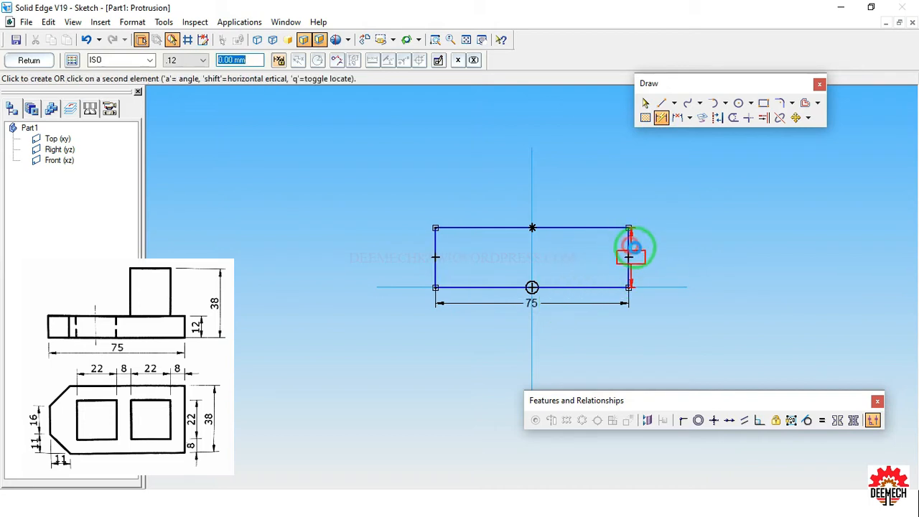
left_click(657, 254)
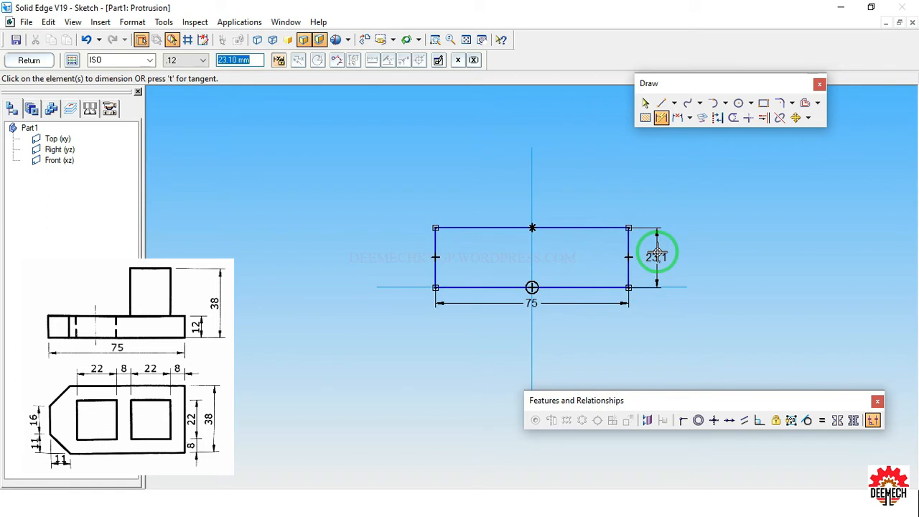
key("Return")
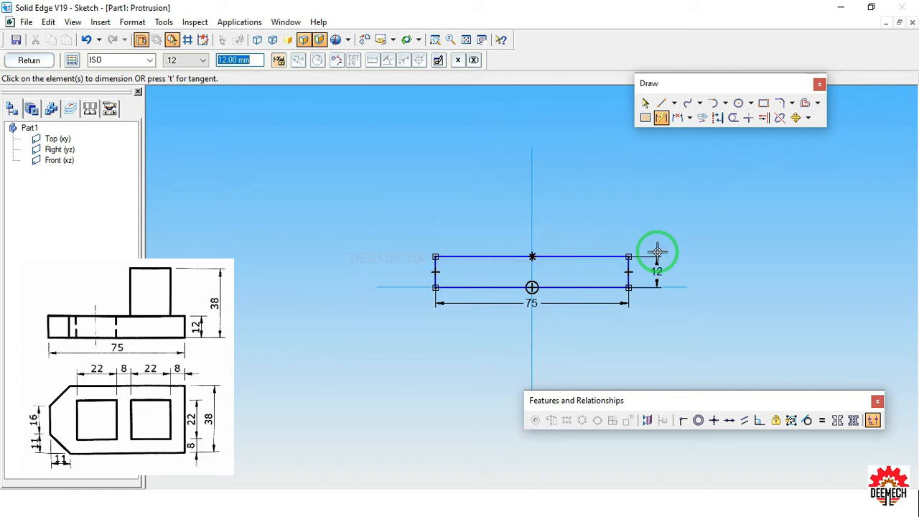
- Close the profile sketch and extrude it symmetrically about the sketch plane by 38 mm in total
left_click(30, 61)
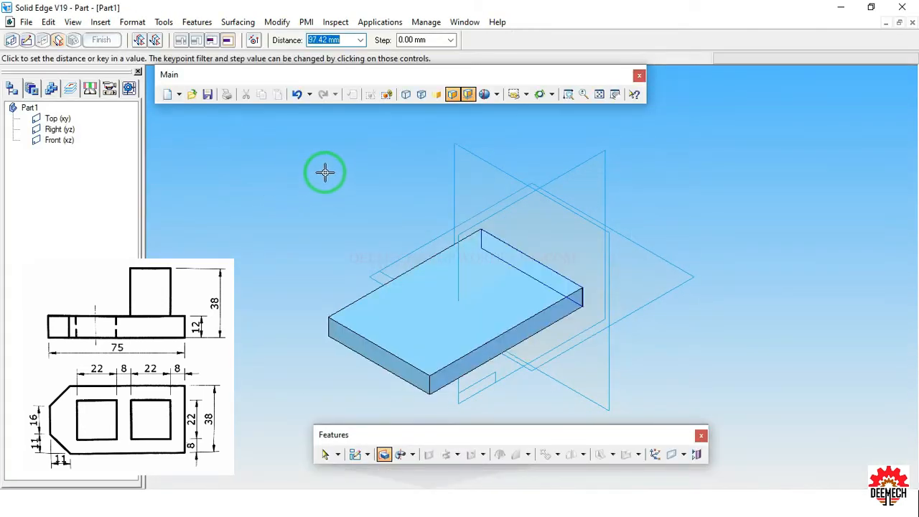
left_click(157, 40)
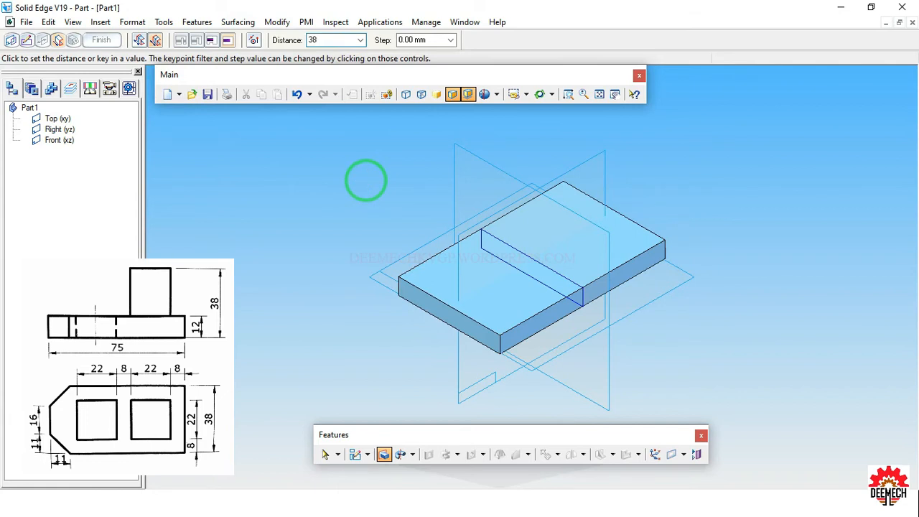
key("Return")
left_click(108, 40)
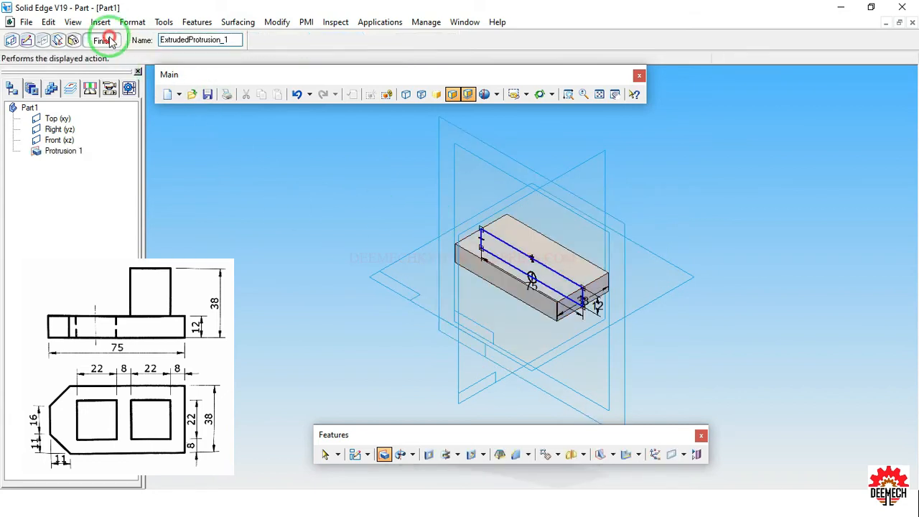
left_click(102, 40)
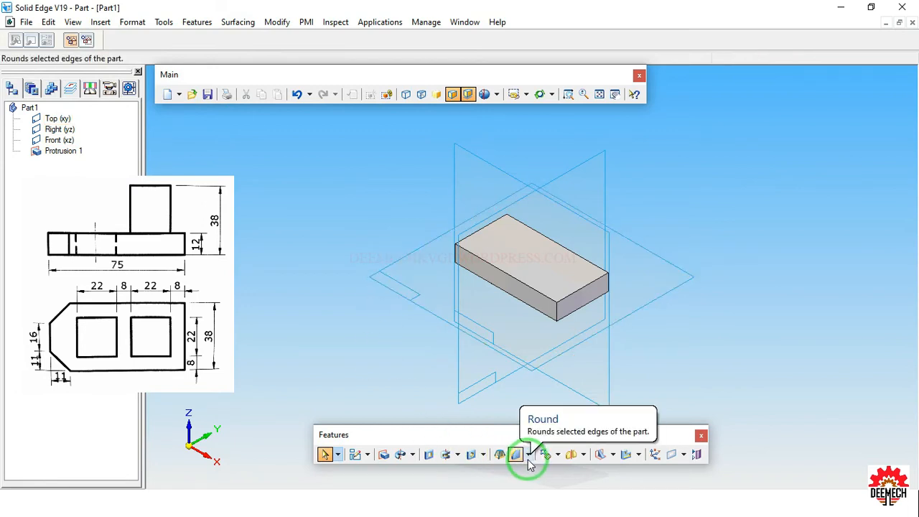
- Chamfer the two vertical corner edges at one short end of the block with an 11 mm setback
left_click_drag(515, 437, 419, 415)
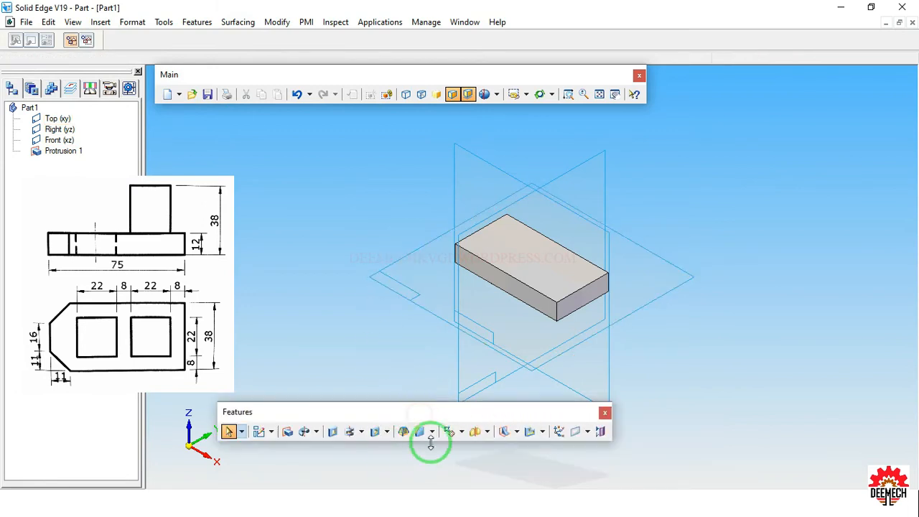
left_click(432, 433)
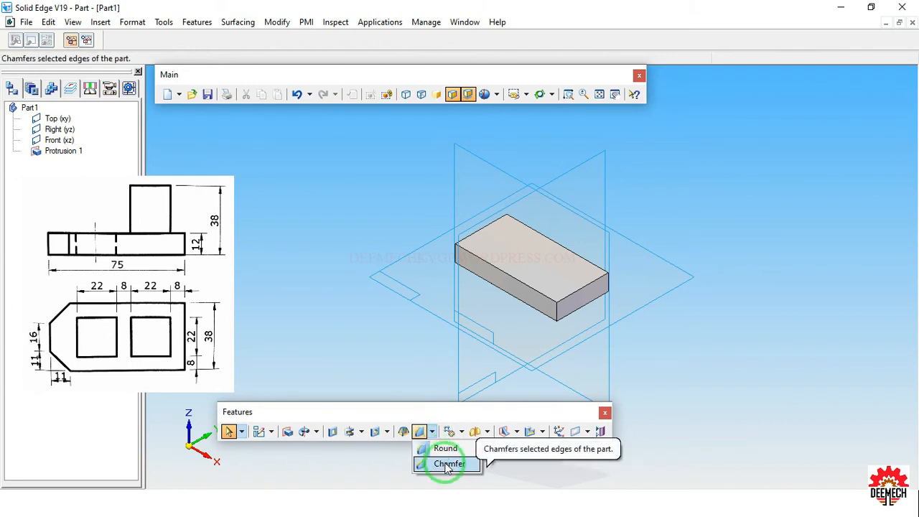
left_click(448, 466)
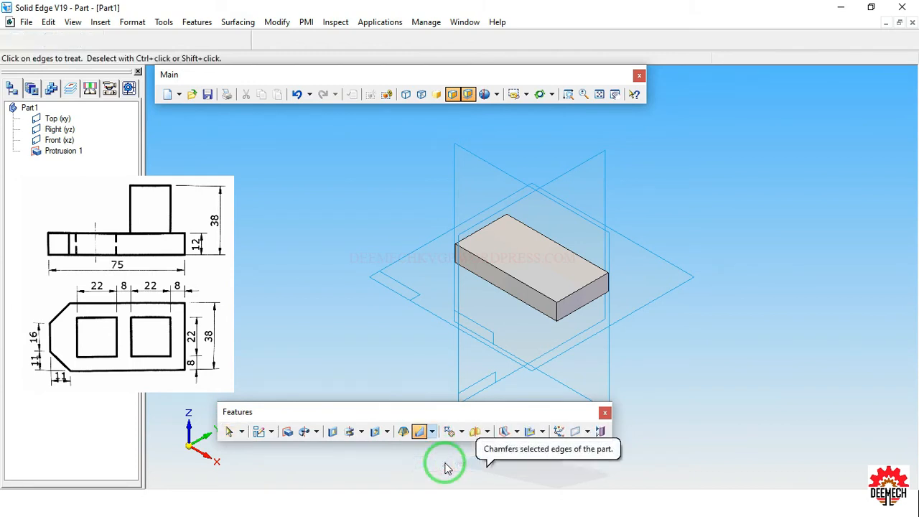
left_click(307, 41)
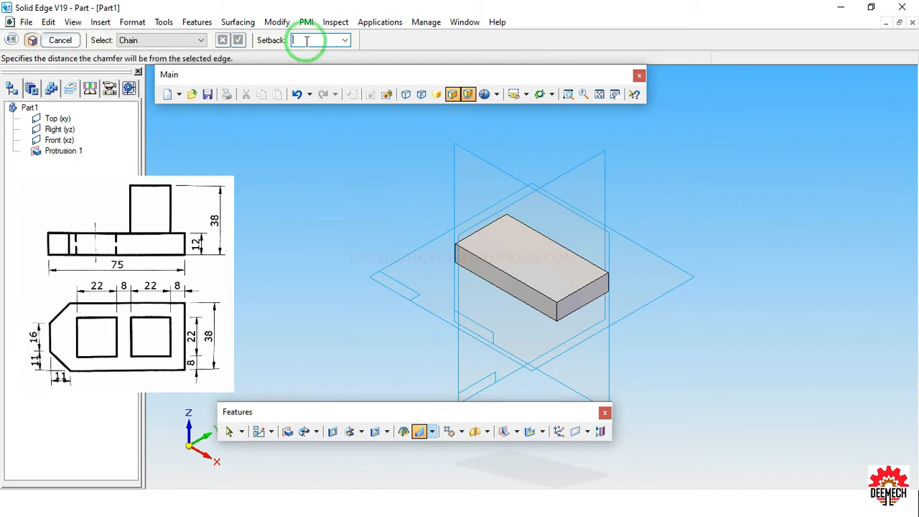
type("11")
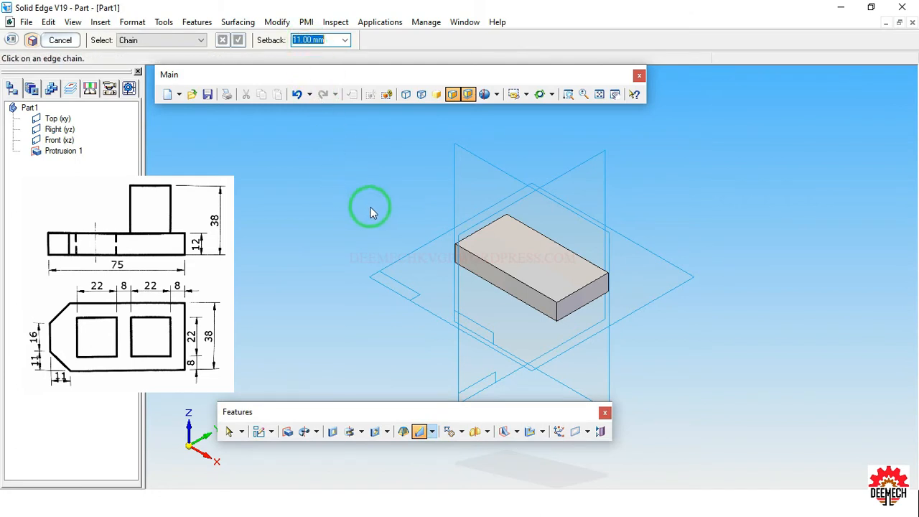
left_click(456, 253)
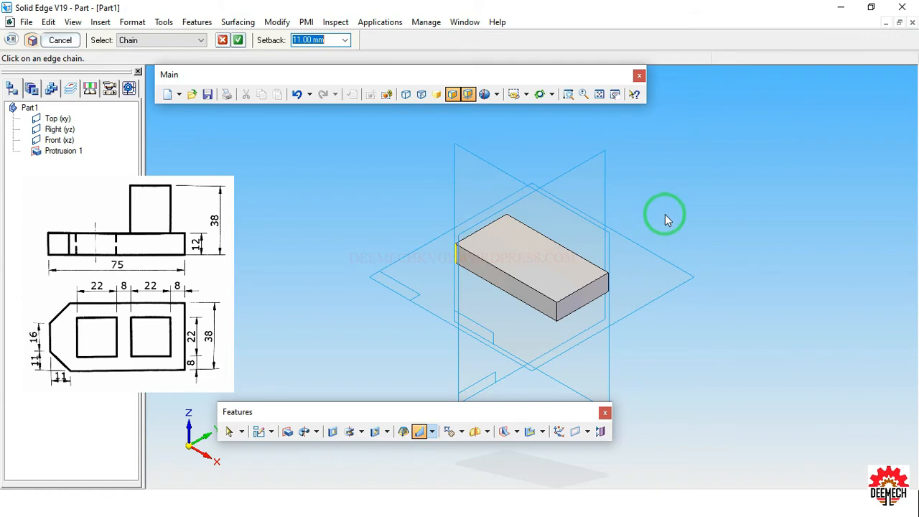
middle_click_drag(665, 220, 663, 297)
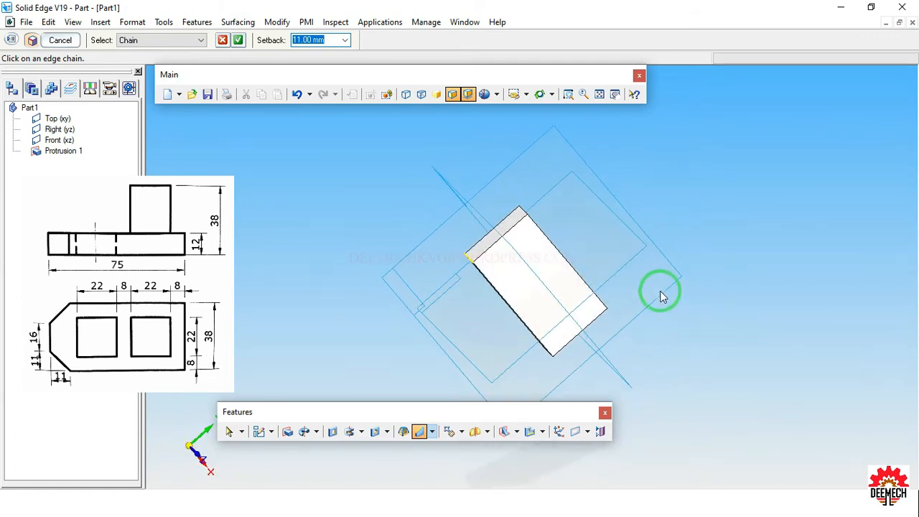
left_click(522, 207)
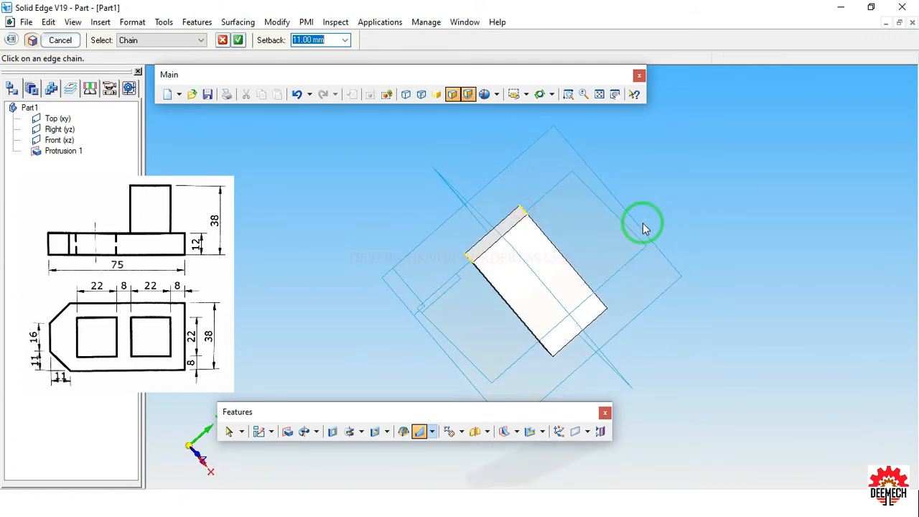
left_click(239, 41)
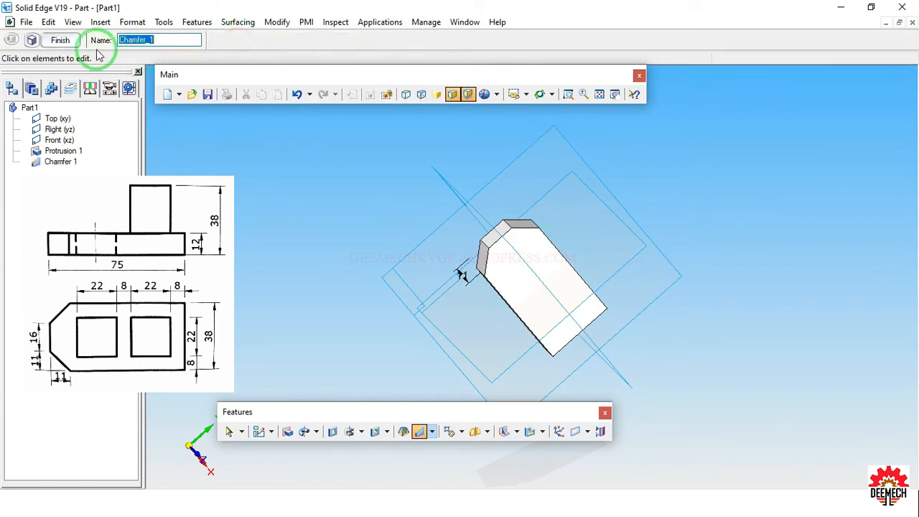
- Finish the chamfer feature and return the part to an isometric view
left_click(62, 43)
left_click(60, 43)
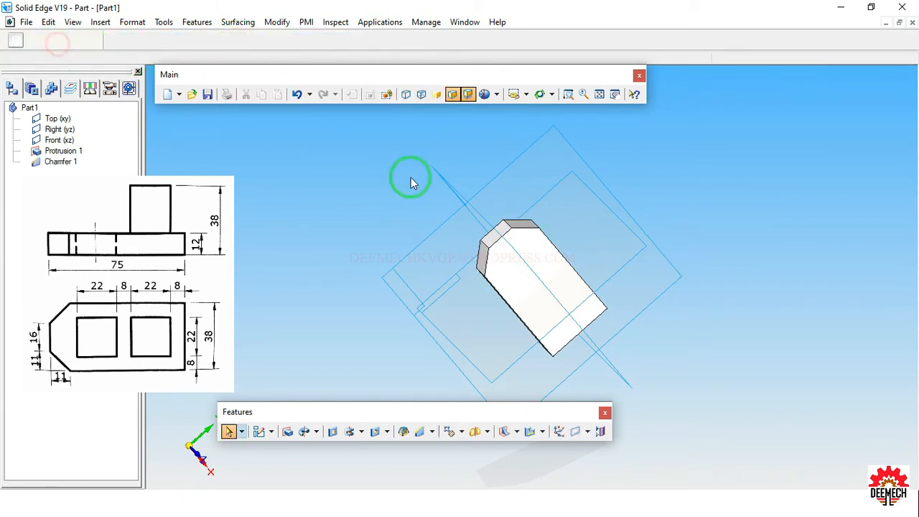
middle_click_drag(671, 357, 588, 248)
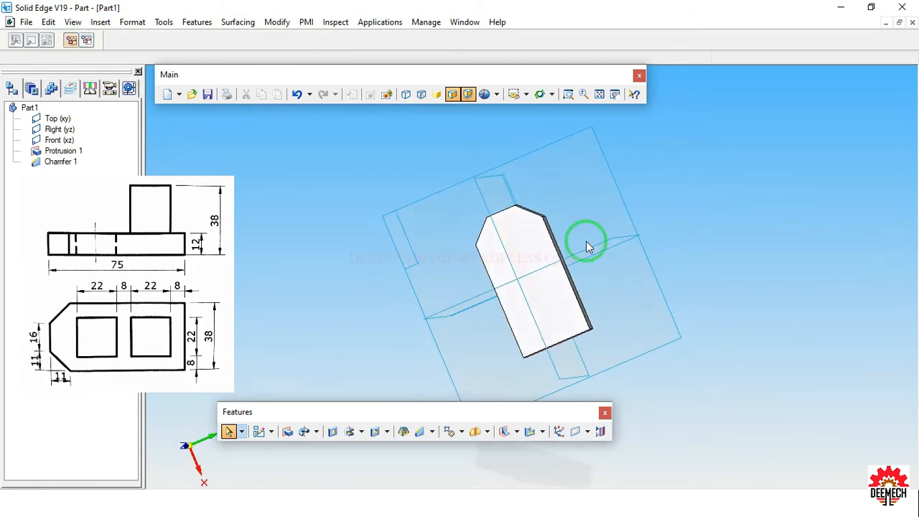
left_click(525, 94)
left_click(519, 146)
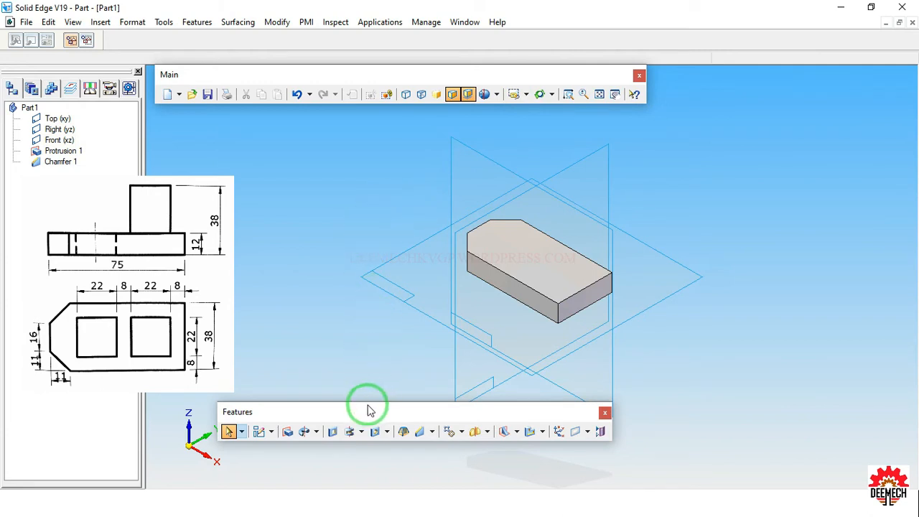
- Start a cutout on the block's large upper face and sketch a rectangle near the chamfered end
left_click(332, 432)
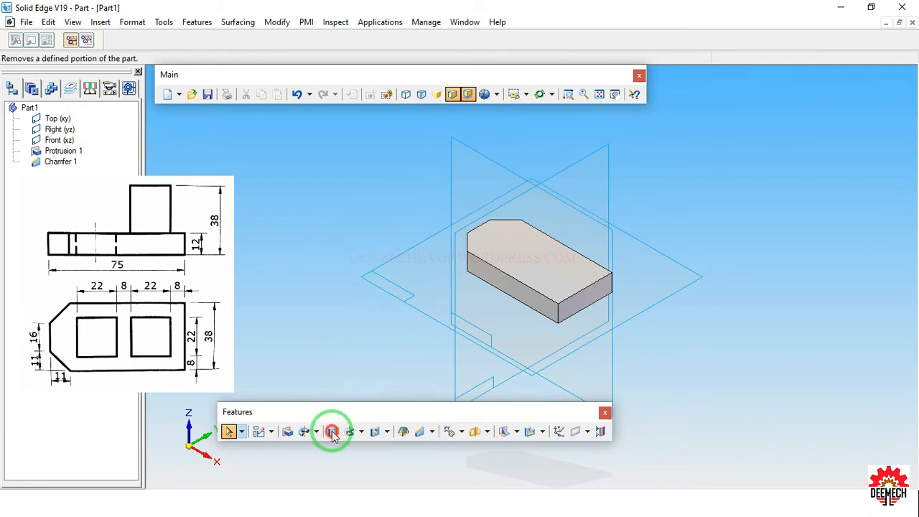
left_click(496, 243)
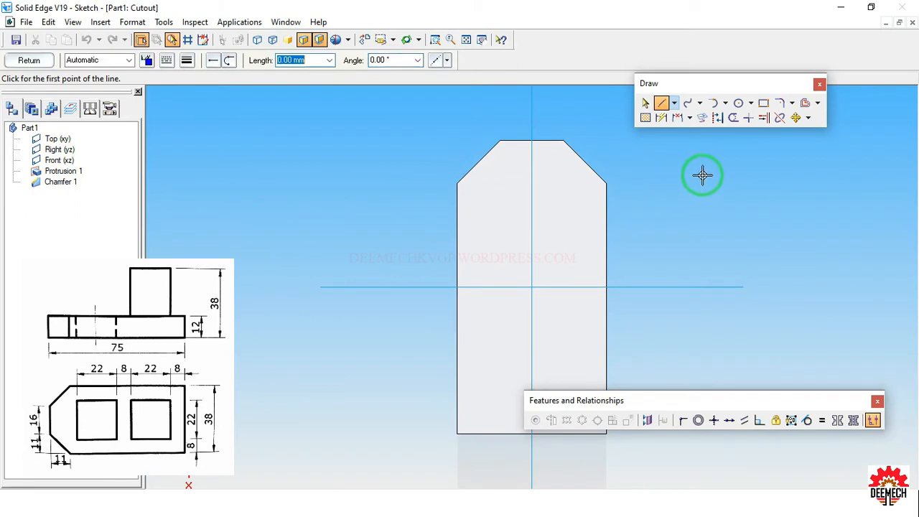
left_click(765, 104)
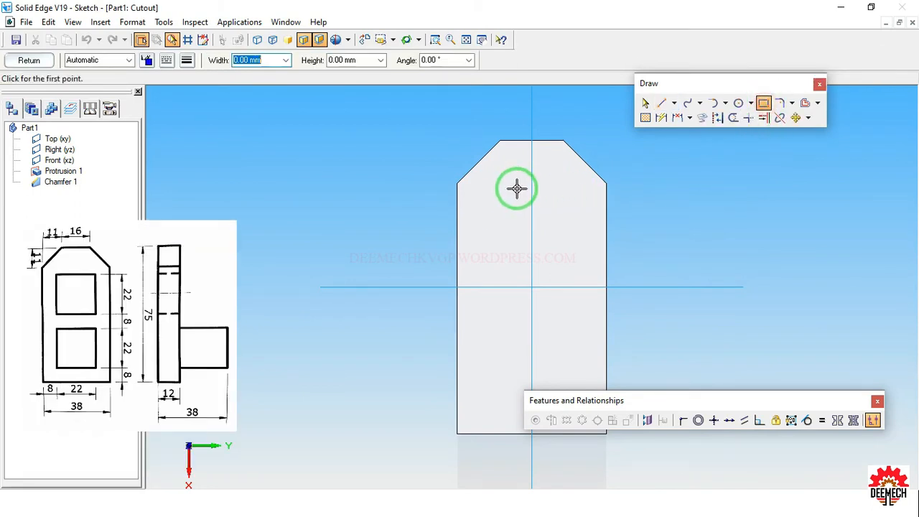
left_click_drag(504, 189, 577, 242)
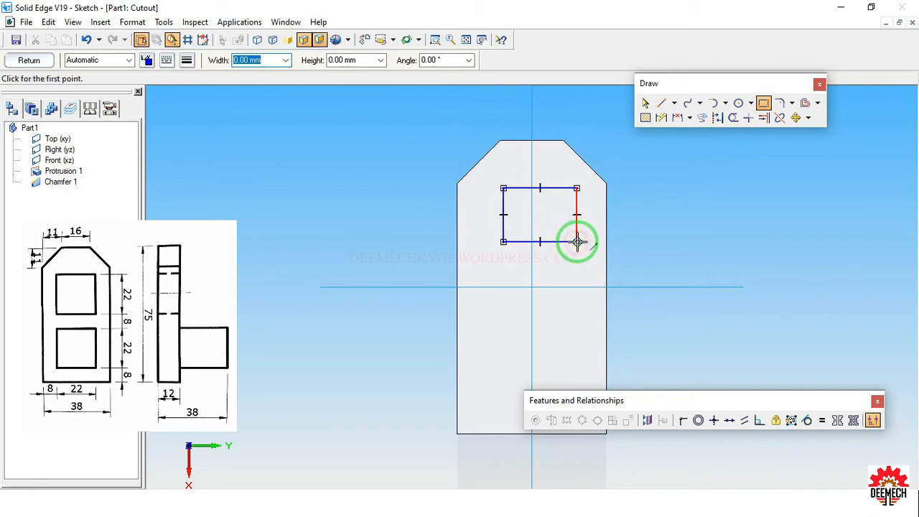
- Connect the midpoint of the rectangle's upper edge to the vertical reference line and make two adjacent sides equal
left_click(681, 421)
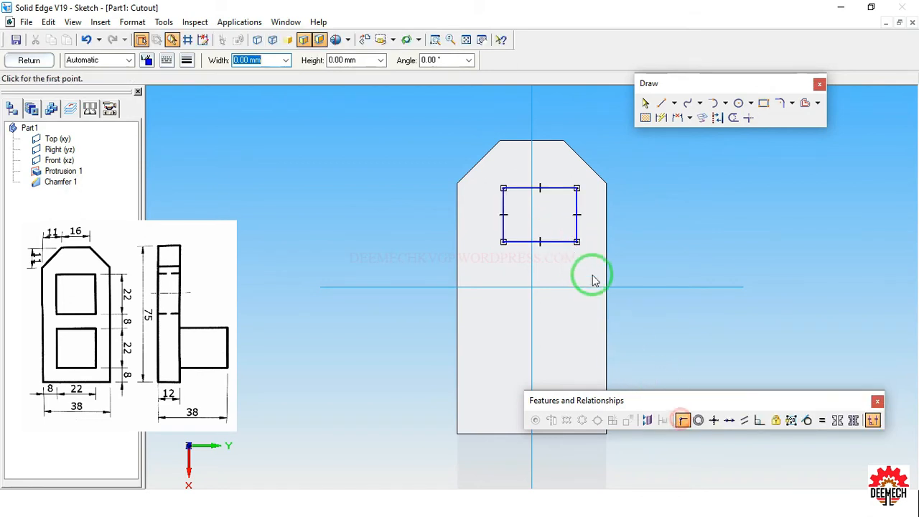
left_click(540, 189)
left_click(532, 181)
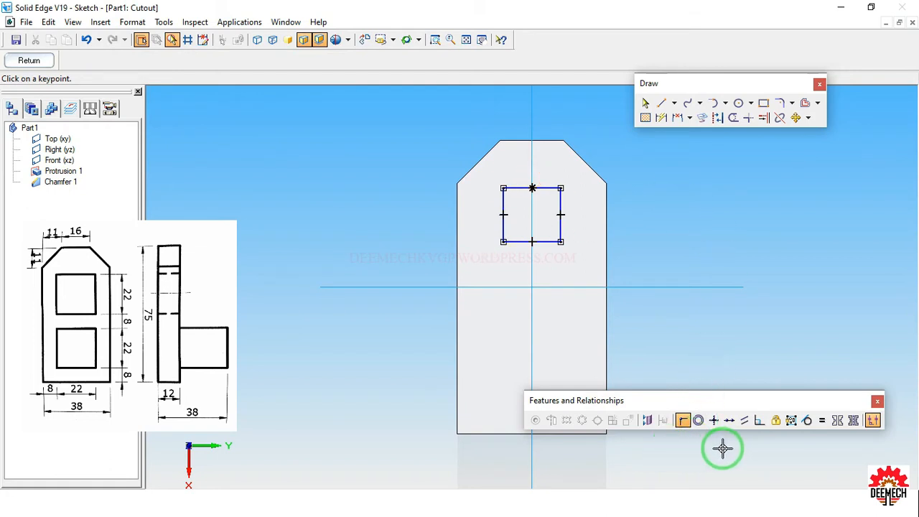
left_click(822, 421)
left_click(559, 207)
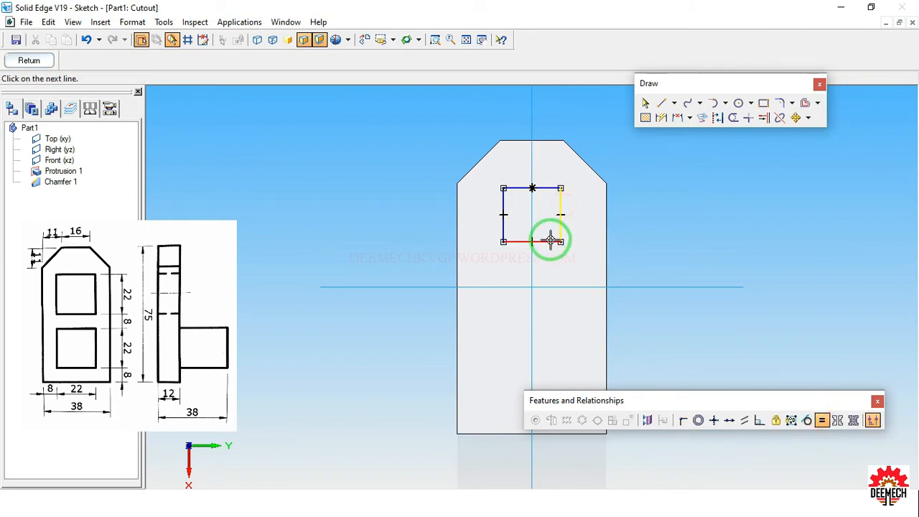
left_click(550, 241)
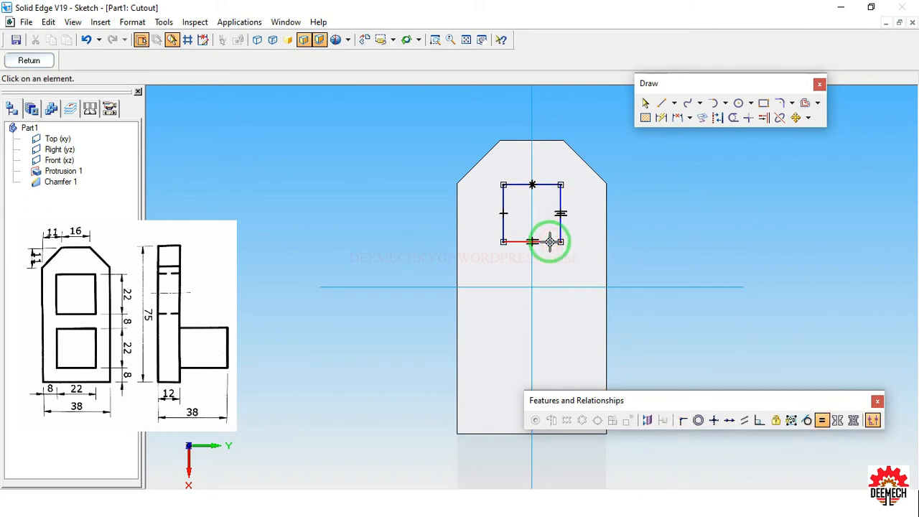
- Dimension the cutout square's vertical side and set it to 22 mm
left_click(660, 117)
left_click(560, 196)
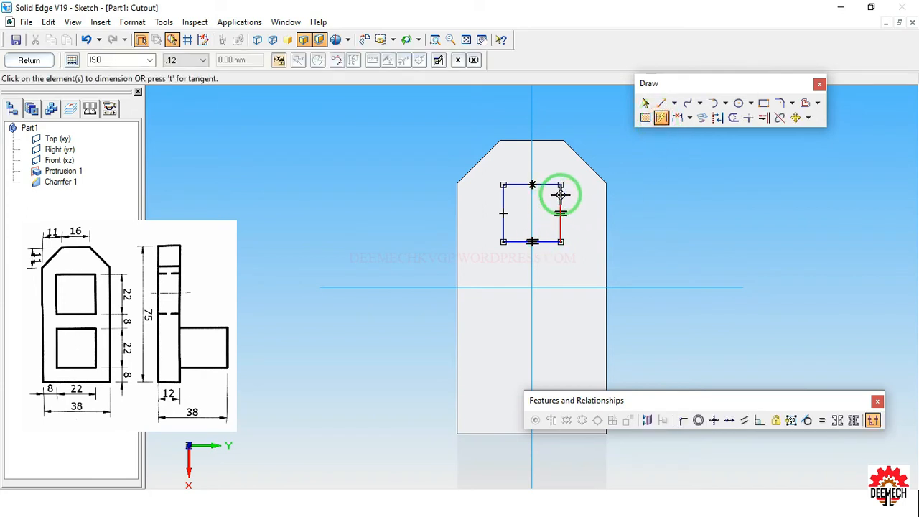
left_click(577, 196)
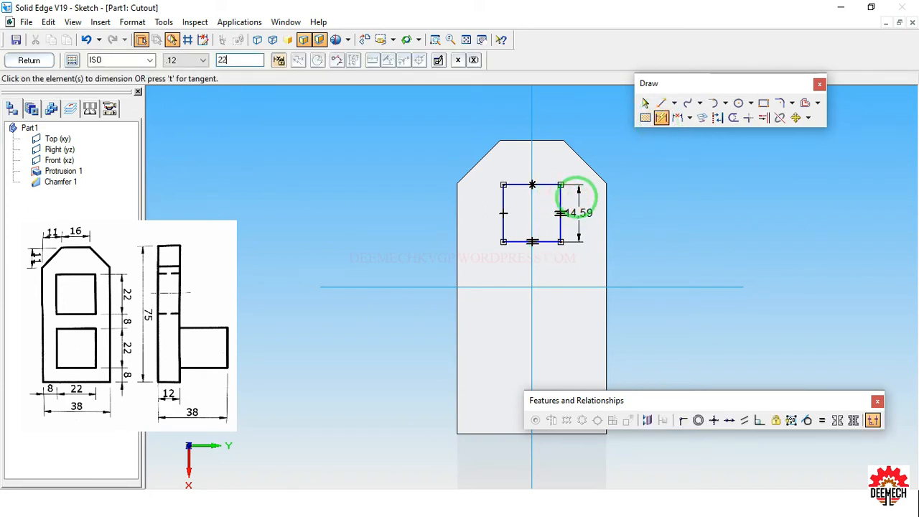
type("22")
key("Return")
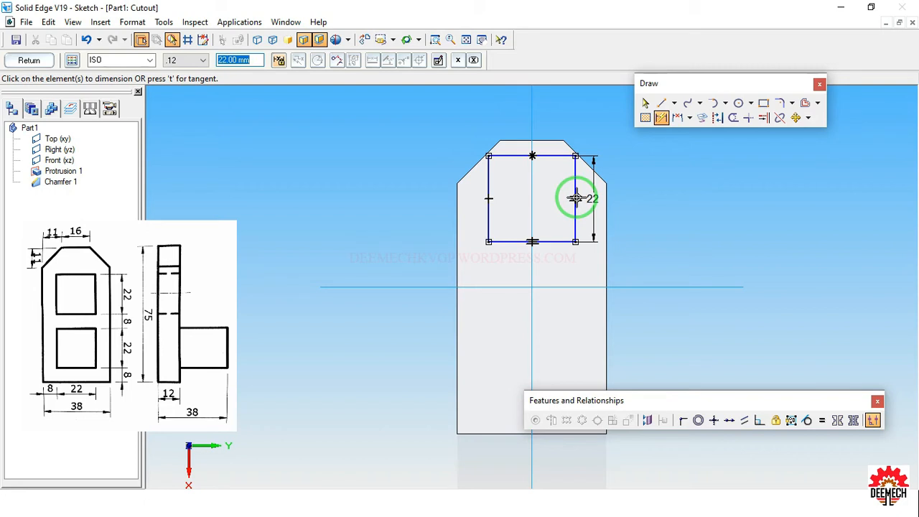
- Dimension the distance from the block's unchamfered end to the square's nearest edge and set it to 8+22+8 mm
left_click_drag(656, 397, 707, 454)
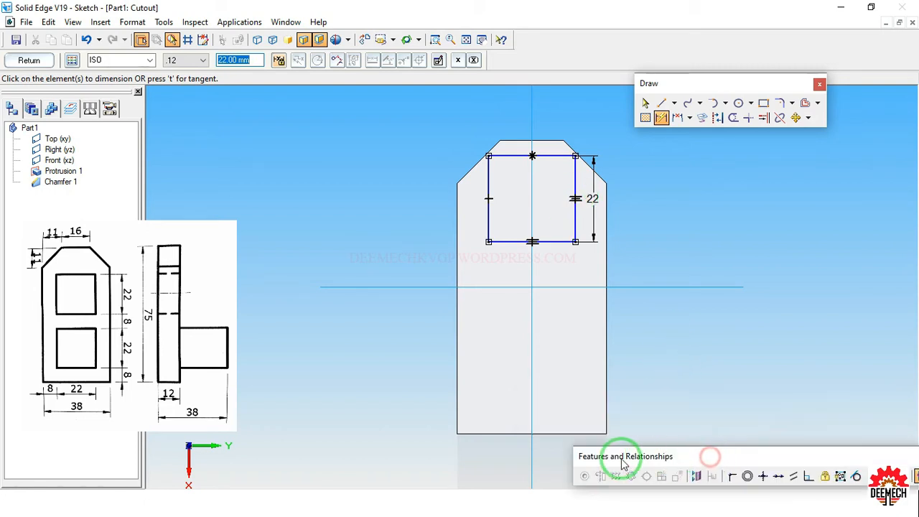
left_click(468, 433)
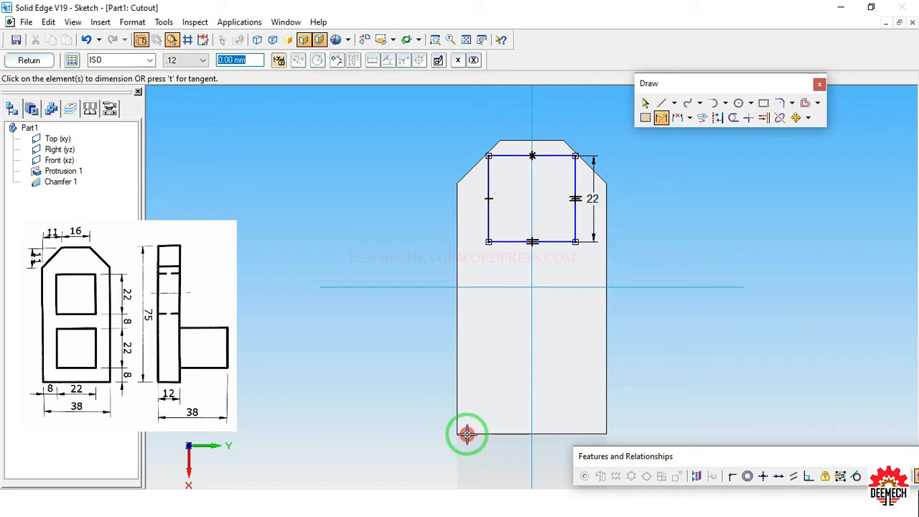
left_click(504, 242)
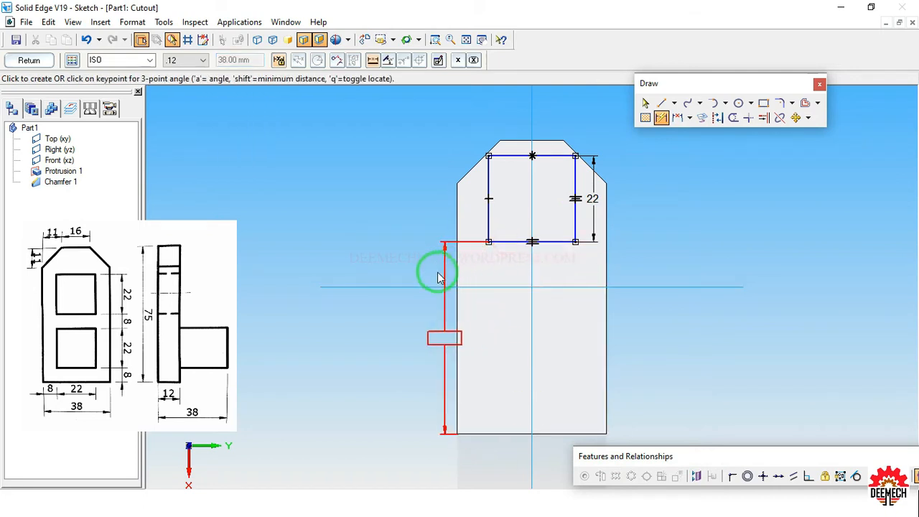
left_click(413, 279)
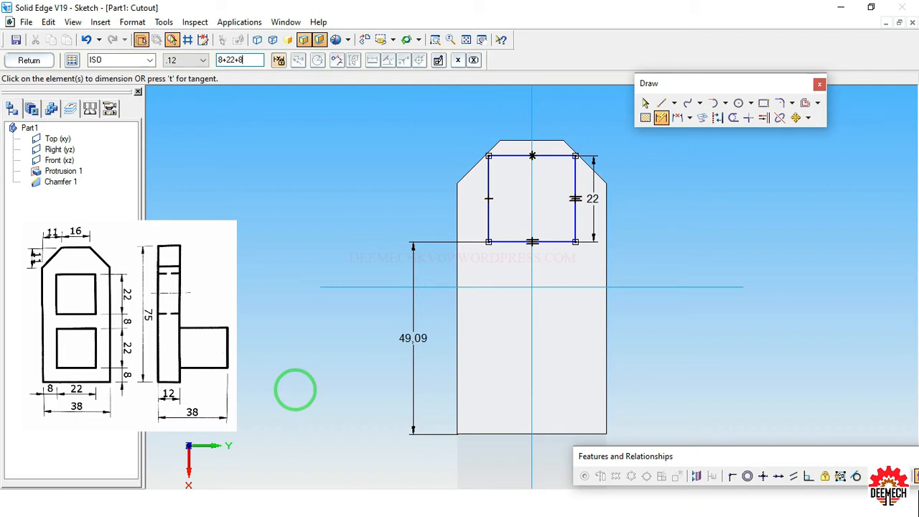
key("Return")
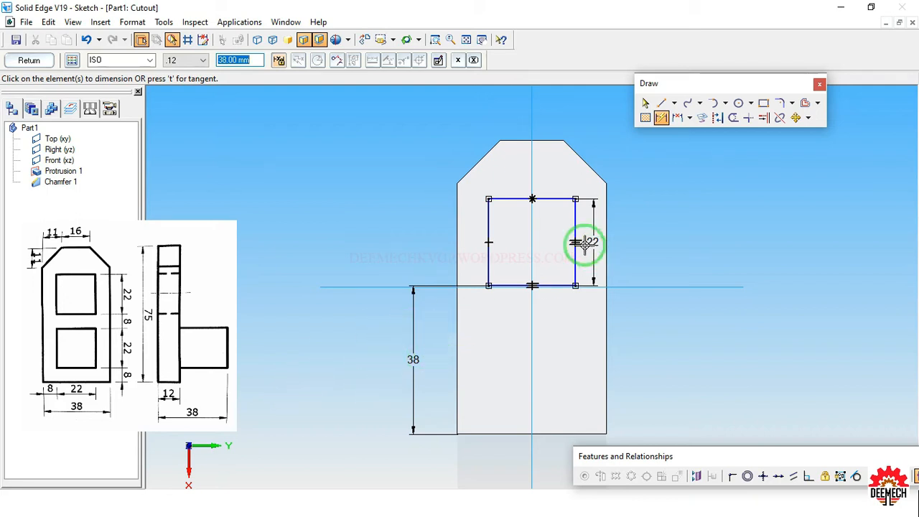
- Add dimensions for the square's width and for its gaps to both long sides of the block
left_click(557, 199)
left_click(540, 187)
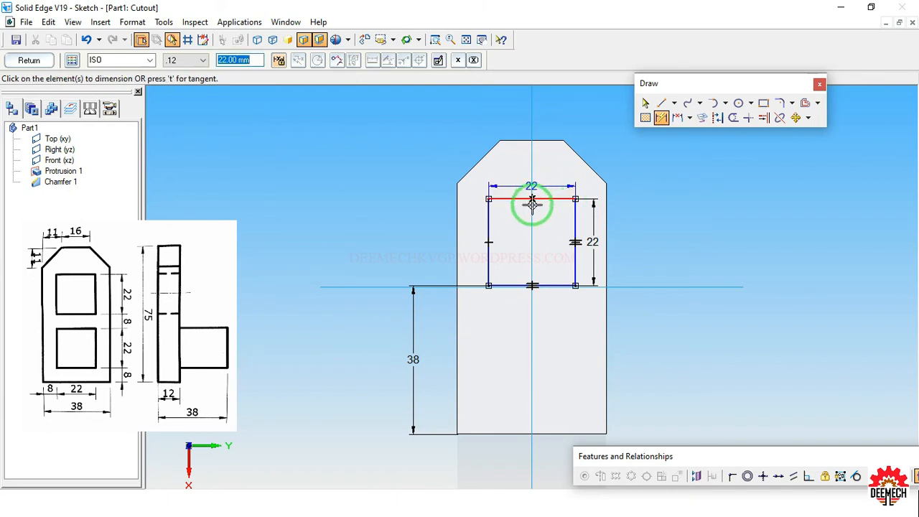
left_click(576, 211)
left_click(605, 210)
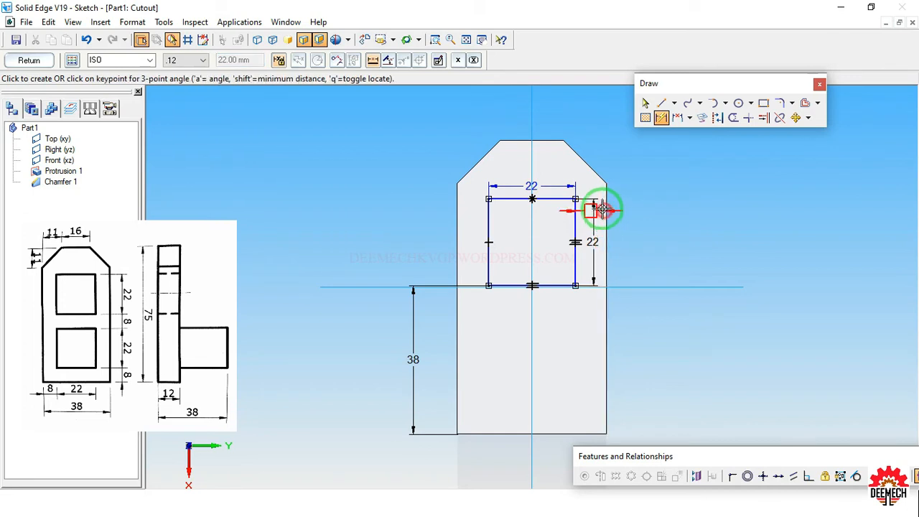
left_click(597, 155)
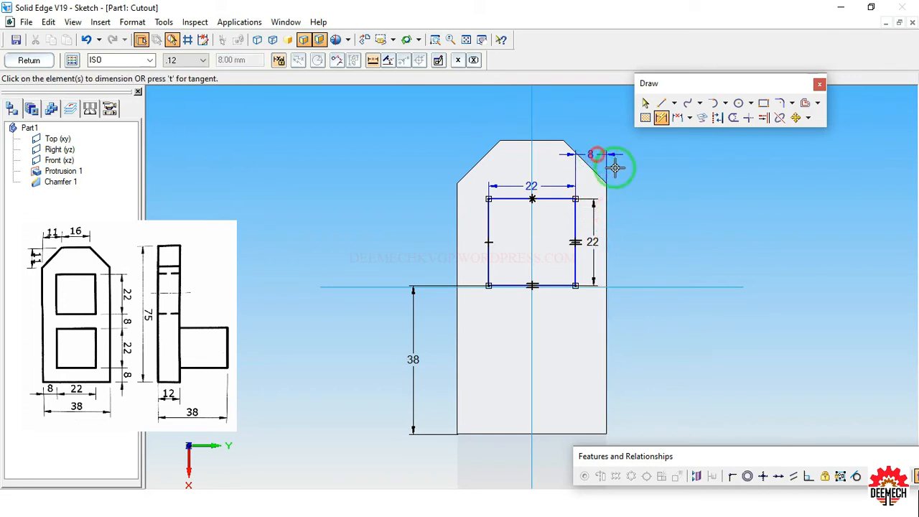
left_click(489, 209)
left_click(457, 207)
left_click(458, 157)
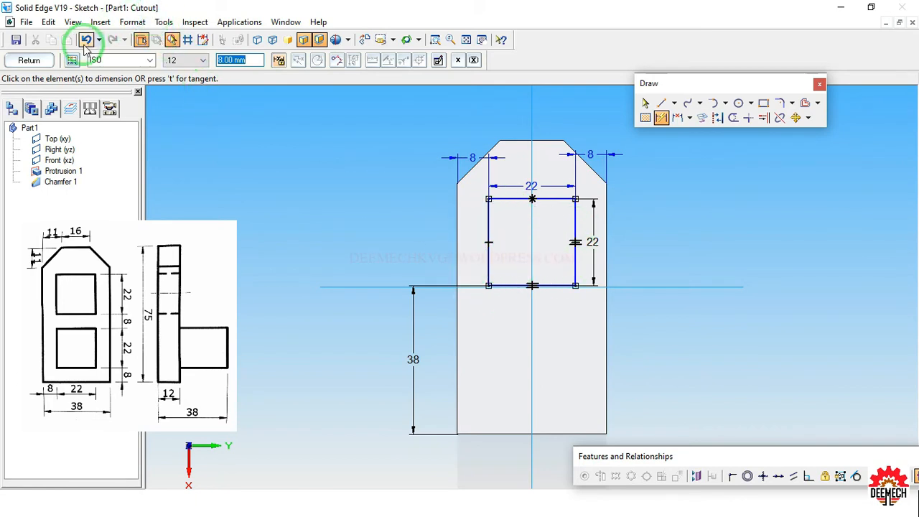
- Close the cutout sketch, cut the square downward past the block's underside and finish the cutout
left_click(29, 60)
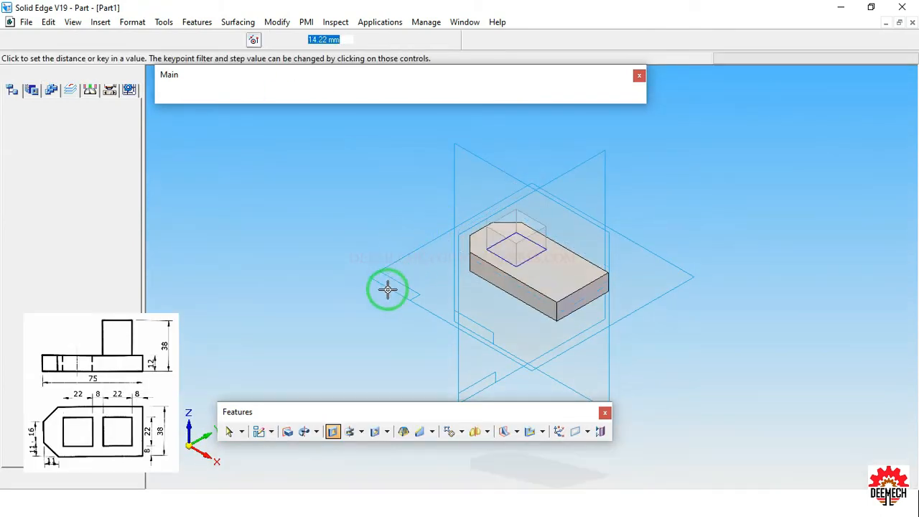
left_click(364, 332)
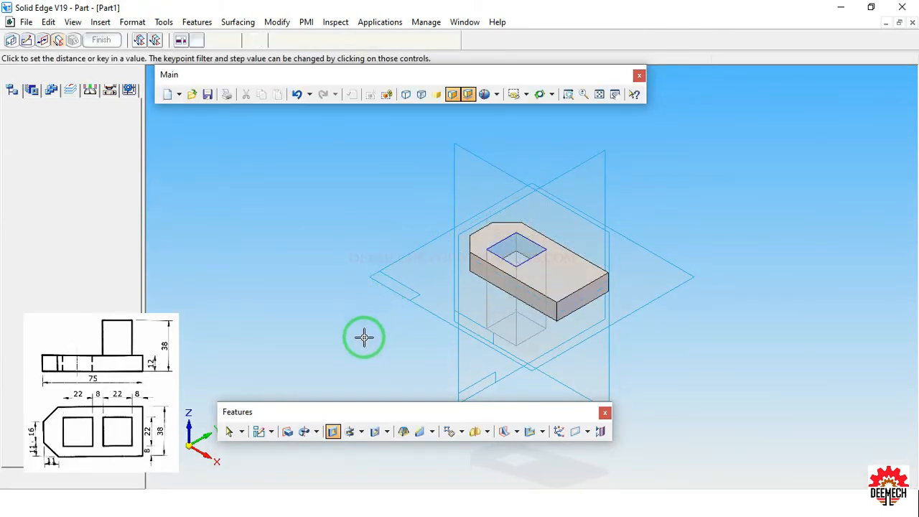
left_click(103, 41)
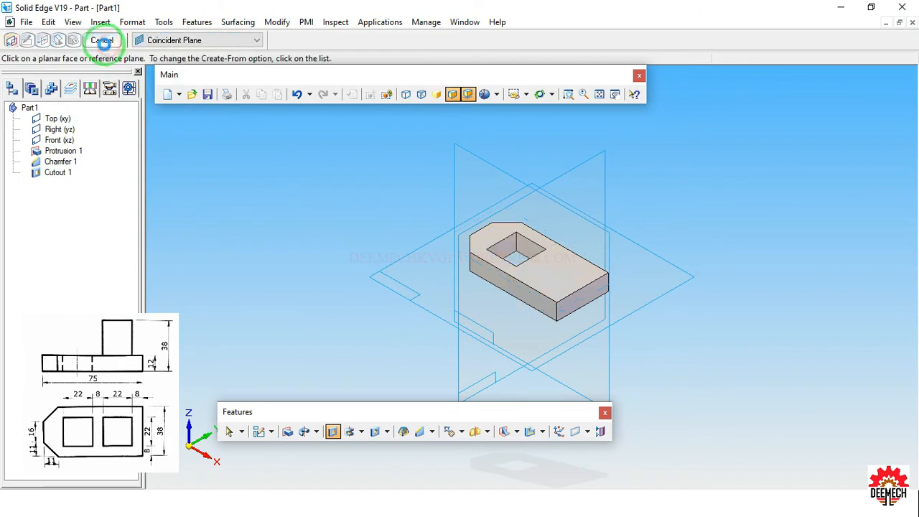
left_click(103, 41)
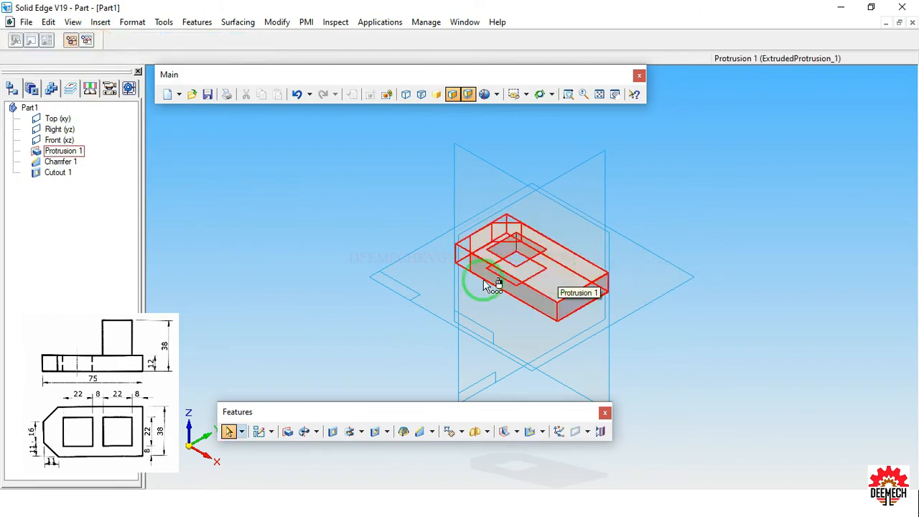
- Start a protrusion on the block's upper face and sketch a rectangle between the square hole and the unchamfered end
left_click(287, 431)
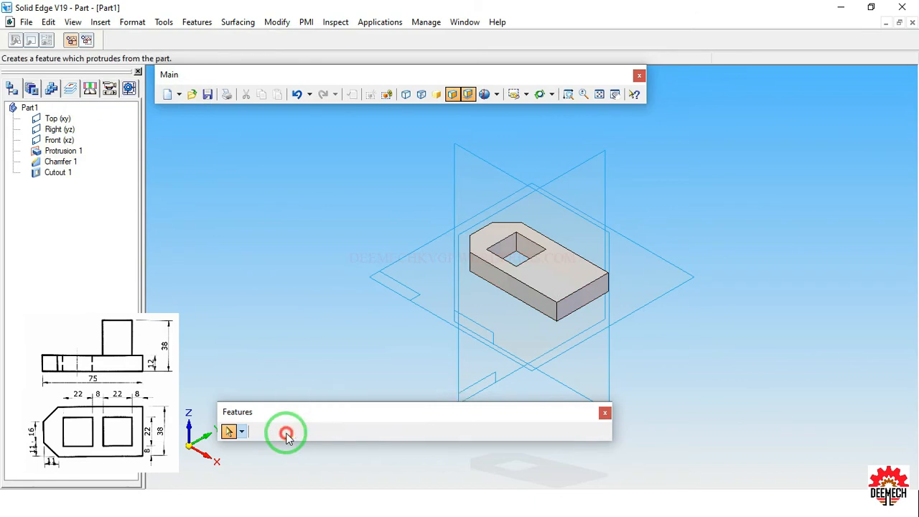
left_click(559, 275)
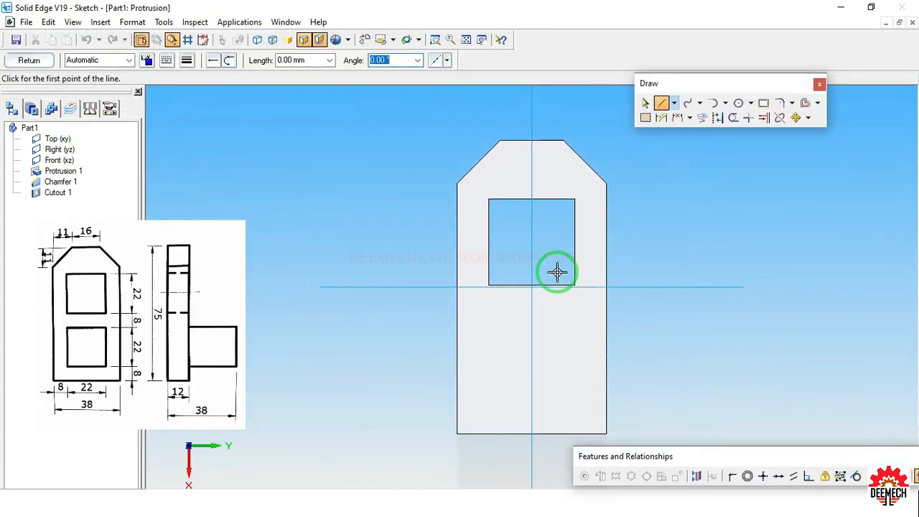
left_click(765, 107)
left_click_drag(506, 336, 578, 403)
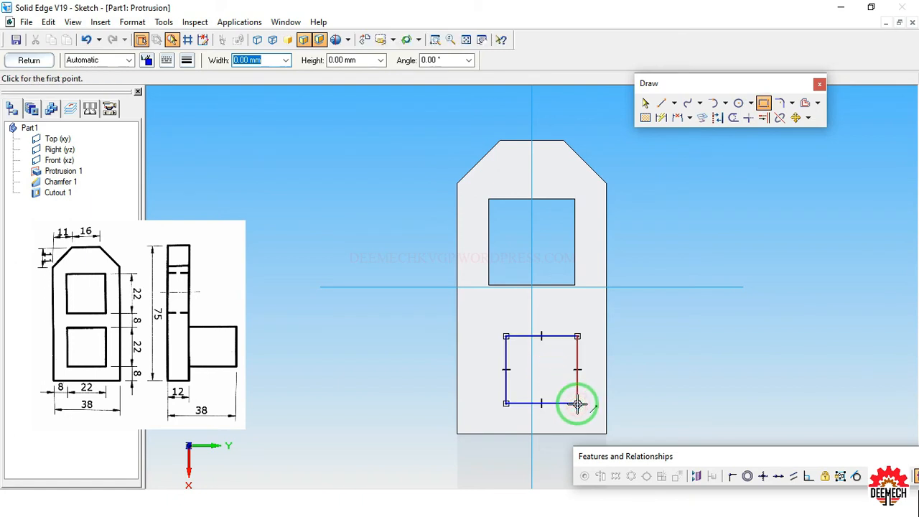
- Connect the midpoint of the post rectangle's upper edge to the vertical reference line and make two adjacent sides equal
left_click(731, 477)
left_click(531, 323)
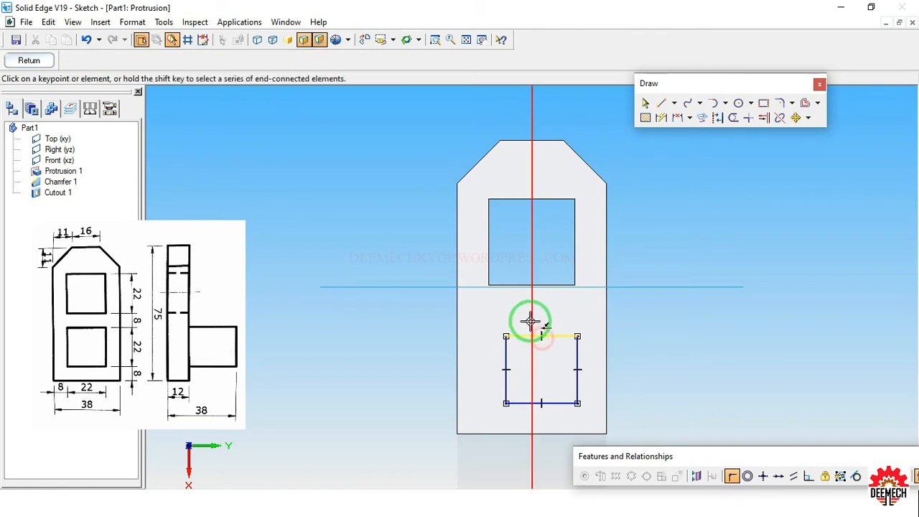
left_click_drag(842, 457, 749, 451)
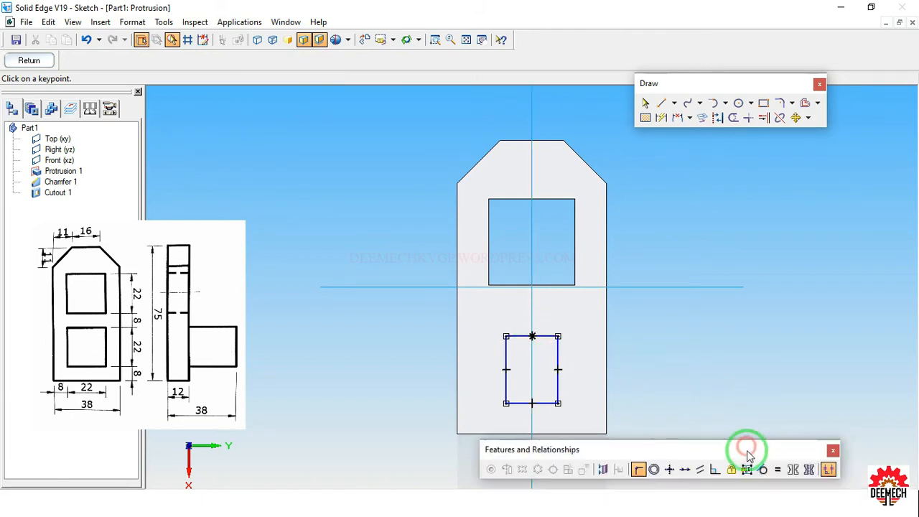
left_click(778, 471)
left_click(558, 352)
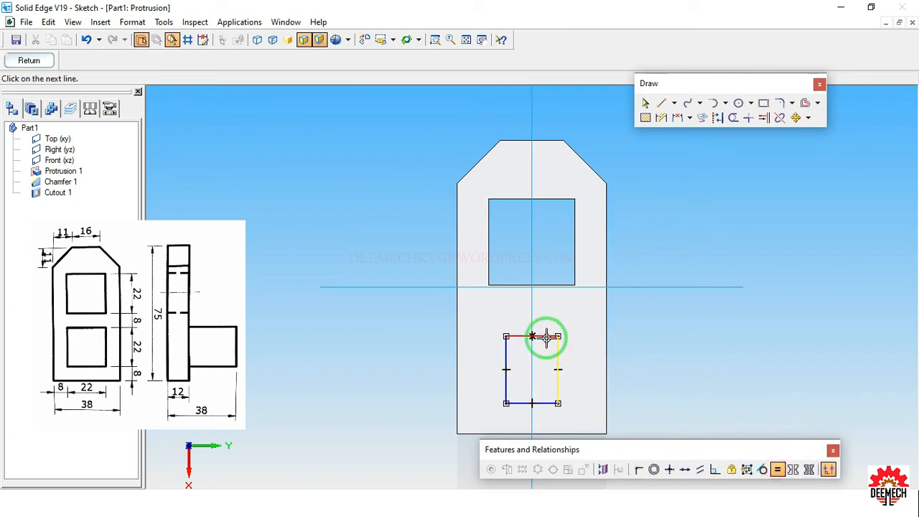
left_click(547, 337)
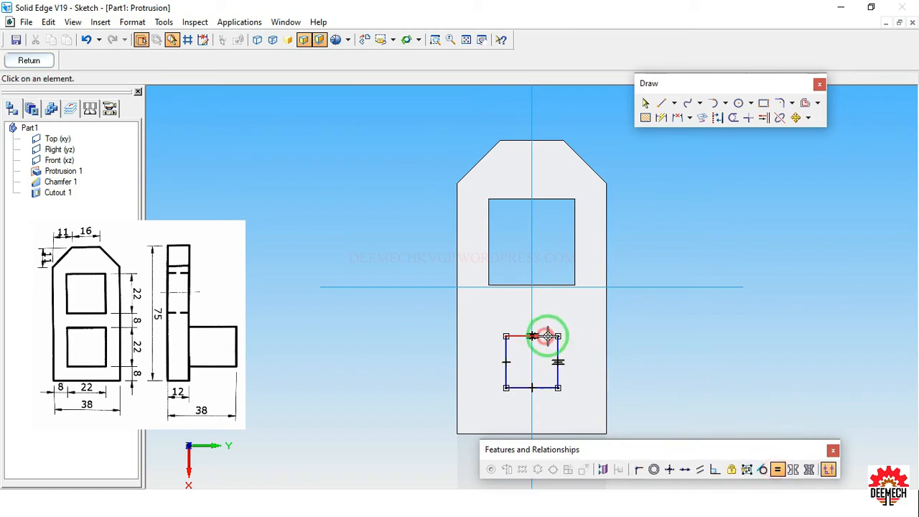
- Dimension the post square's vertical side at 22 mm and add a dimension for its width
left_click(661, 117)
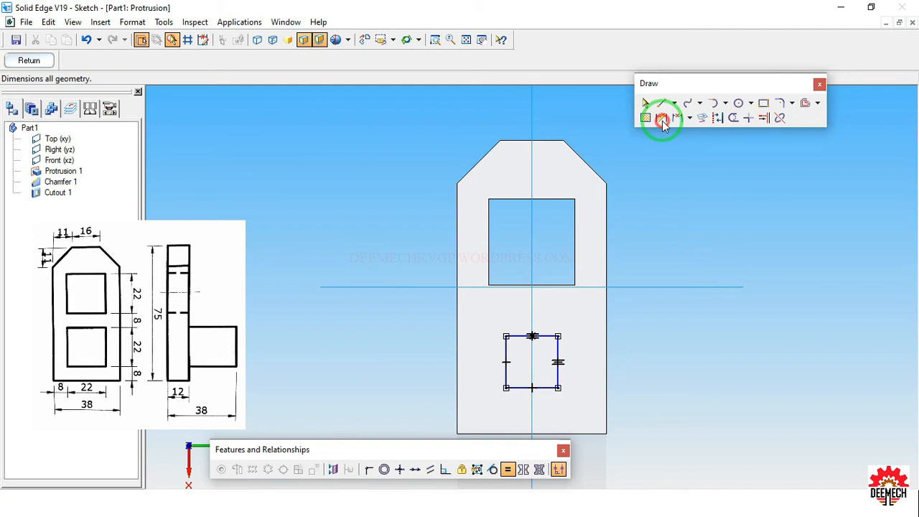
left_click(557, 351)
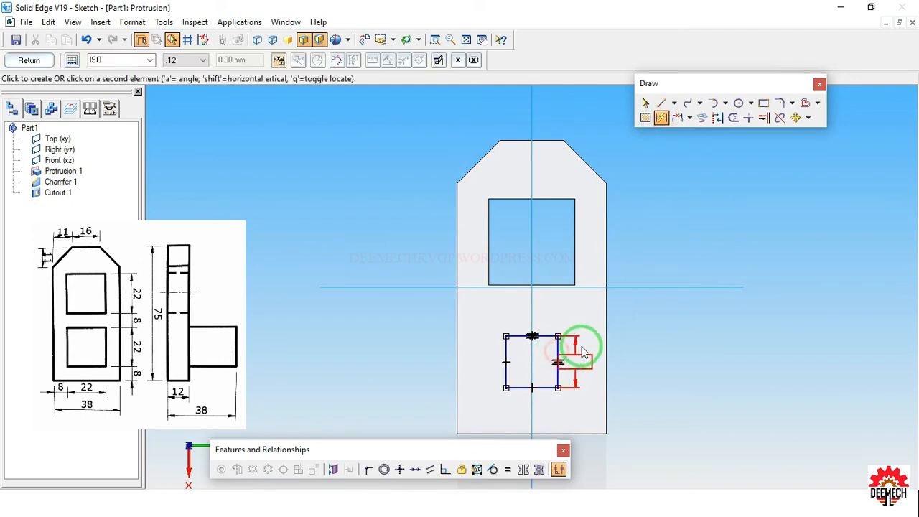
left_click(586, 344)
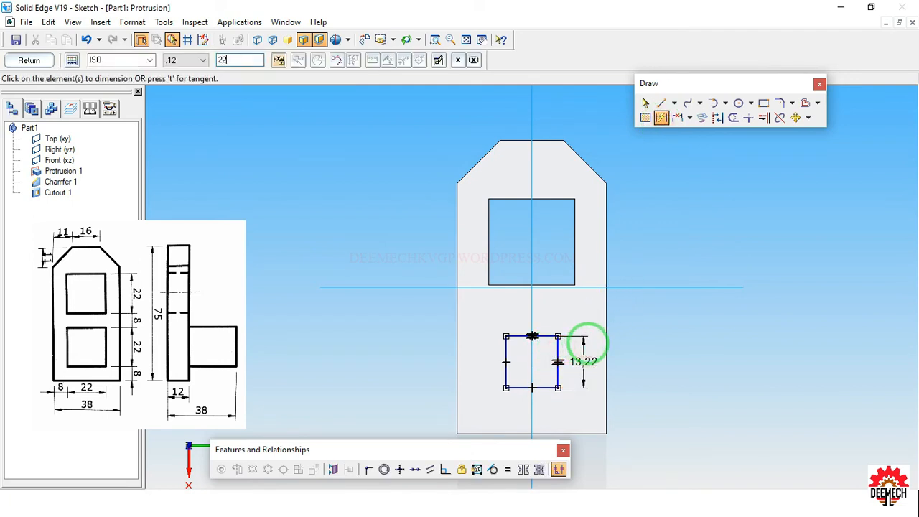
key("Return")
left_click(558, 336)
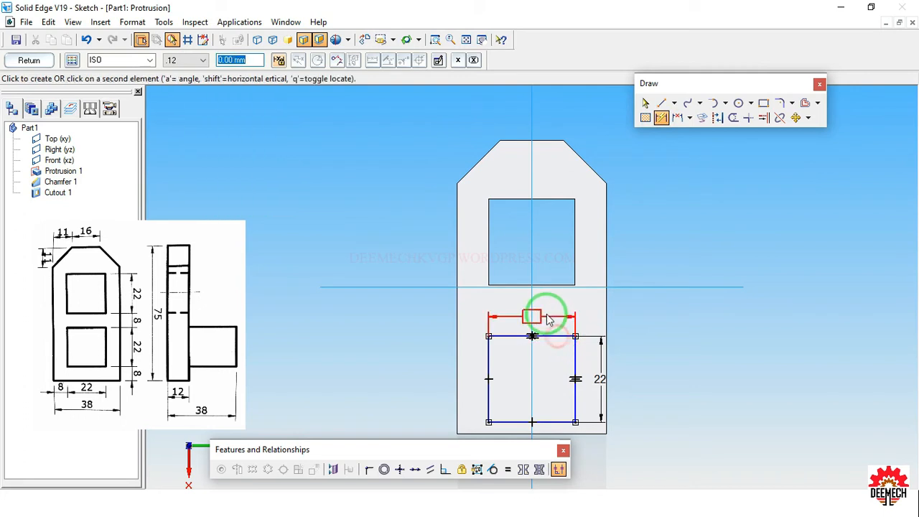
left_click(546, 313)
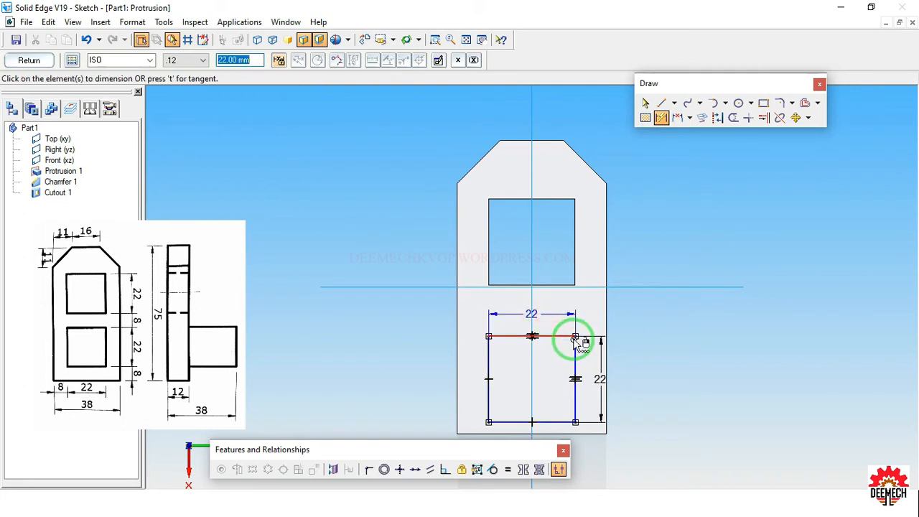
- Set the distance from the post square's lower edge to the block's unchamfered end to 8 mm
left_click(567, 433)
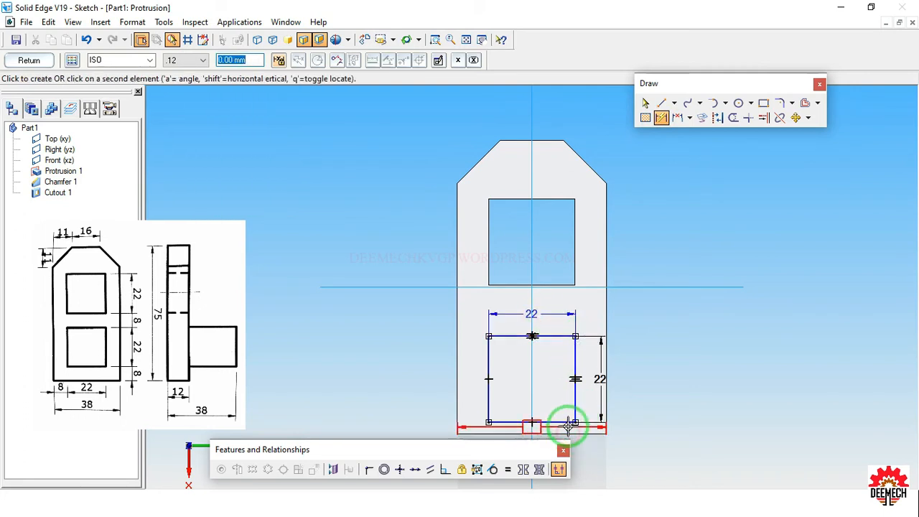
left_click(569, 423)
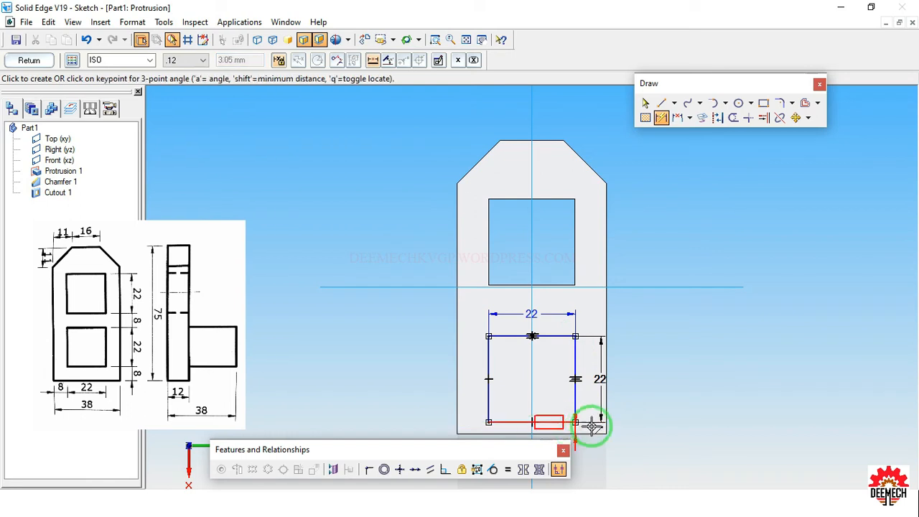
left_click(634, 429)
key("Return")
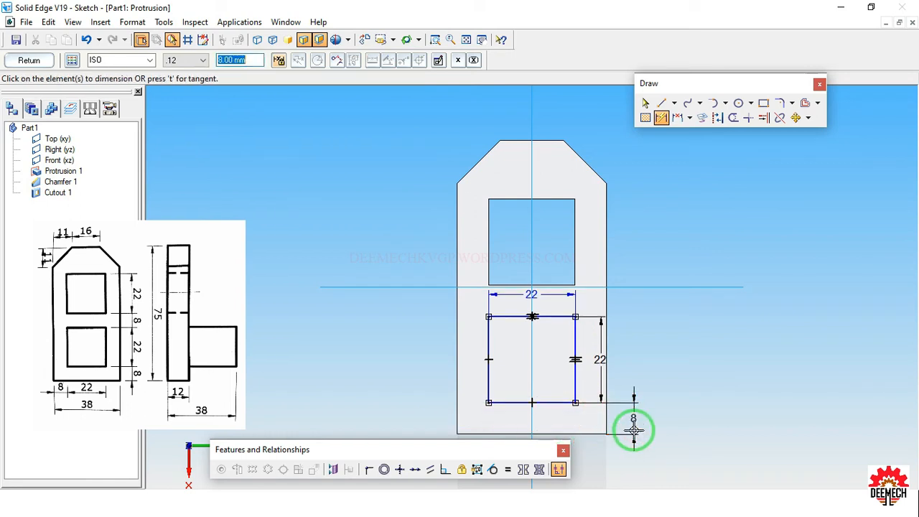
- Add dimensions for the post square's gaps to the block's adjacent long side and to the square hole
left_click(575, 338)
left_click(604, 334)
left_click(600, 305)
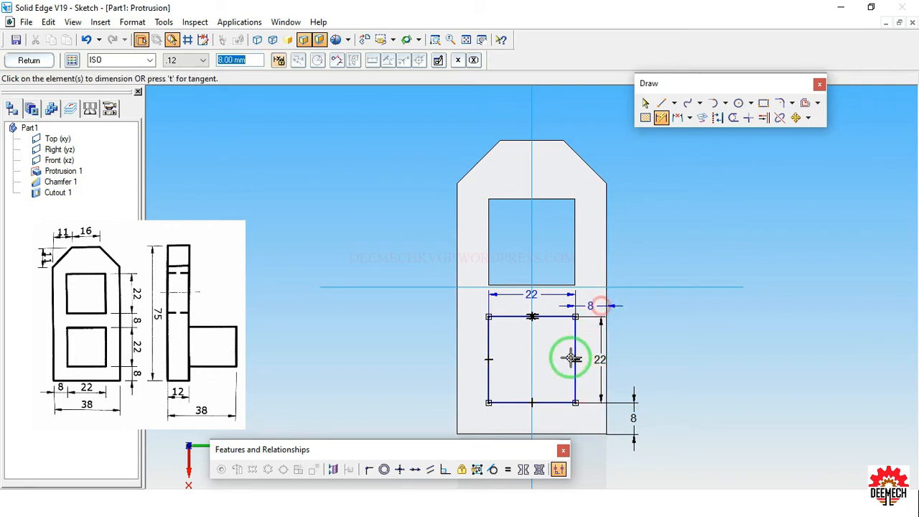
left_click(559, 318)
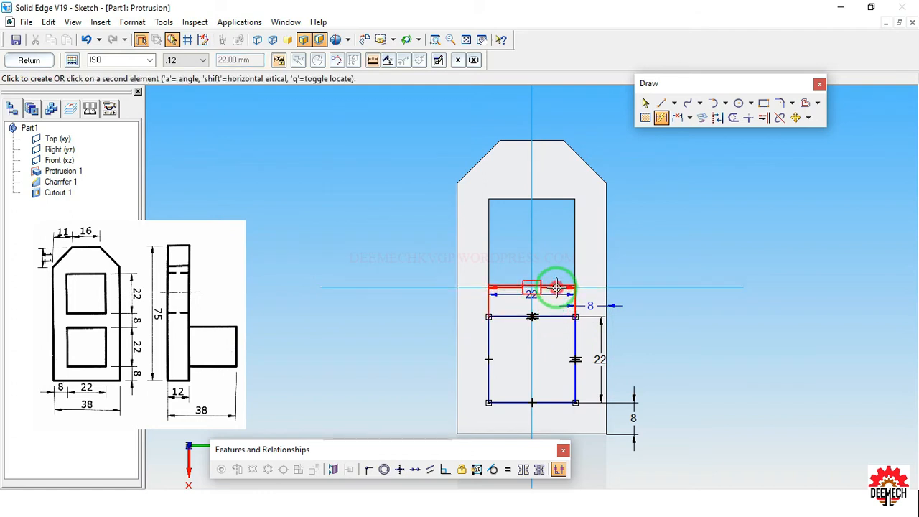
left_click(631, 307)
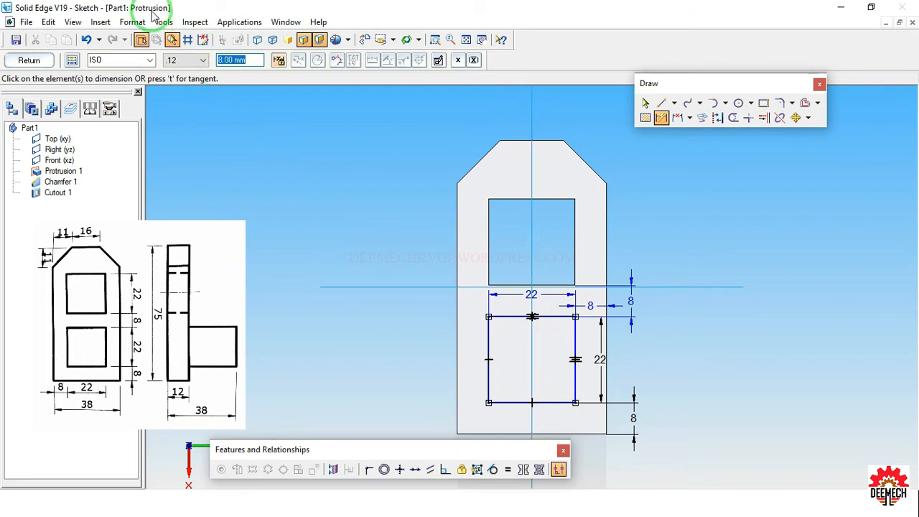
- Close the post sketch, extrude it upward from the block by 38-12 (26 mm) and finish the protrusion
left_click(28, 59)
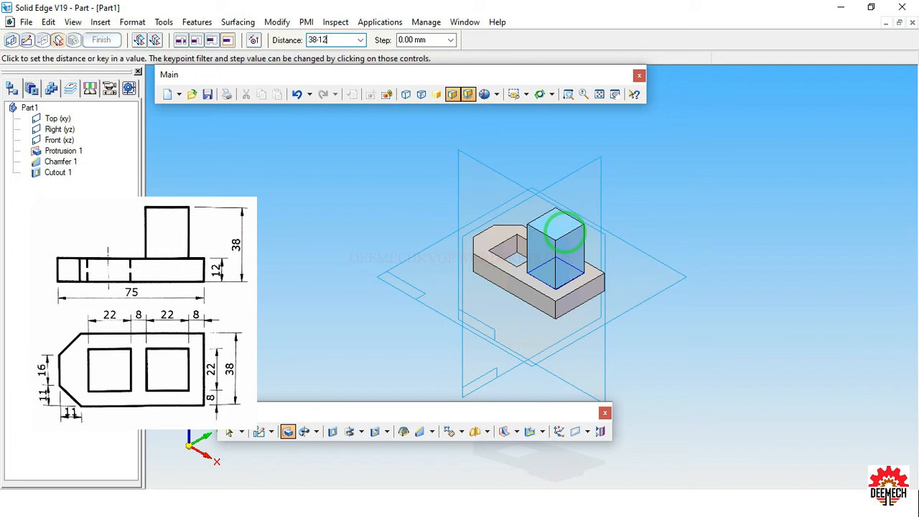
key("Return")
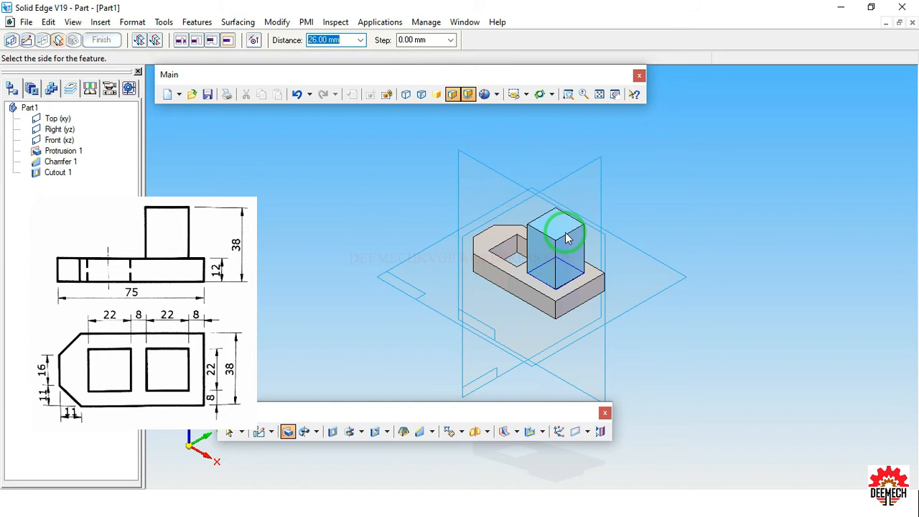
left_click(574, 190)
left_click(102, 40)
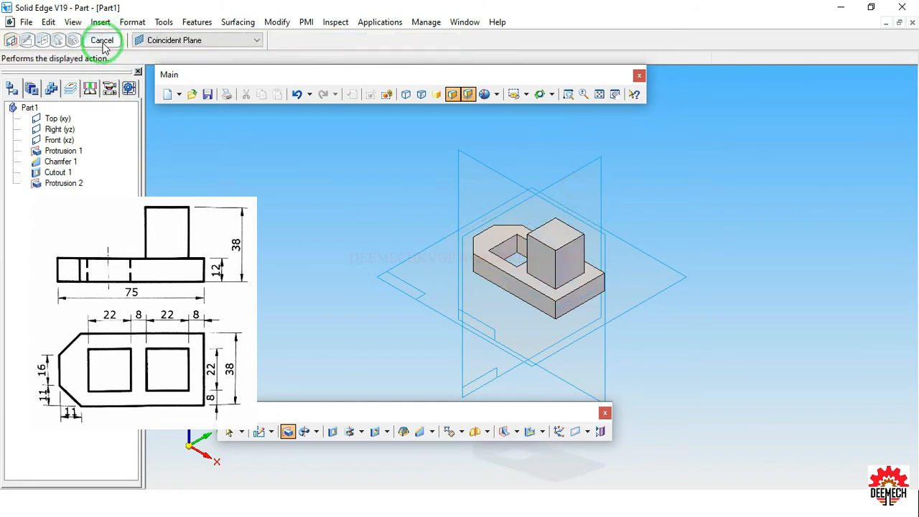
left_click(102, 40)
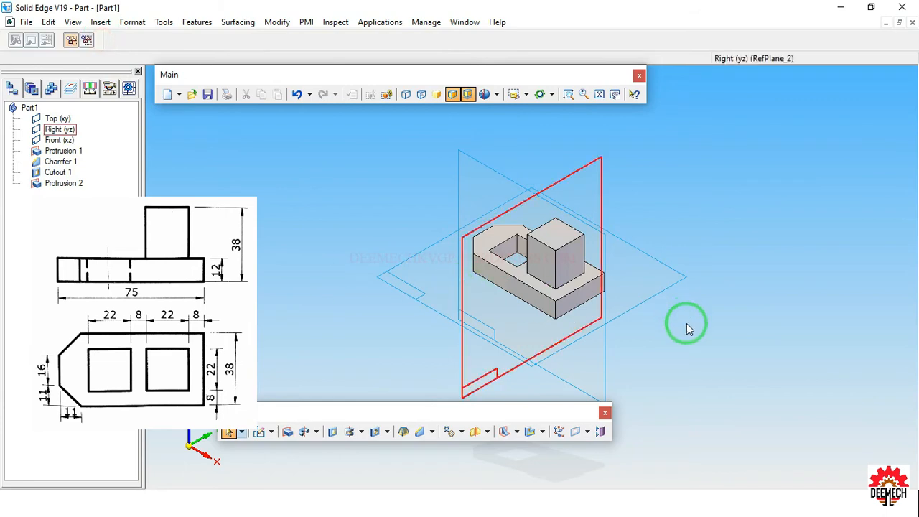
- Inspect the finished part from another angle, and return to the isometric view fitted to the window
scroll(691, 319, "up", 3)
mouse_move(694, 313)
middle_mouse_down()
mouse_move(760, 373)
mouse_move(700, 349)
mouse_move(595, 371)
mouse_move(457, 363)
mouse_move(709, 339)
middle_mouse_up()
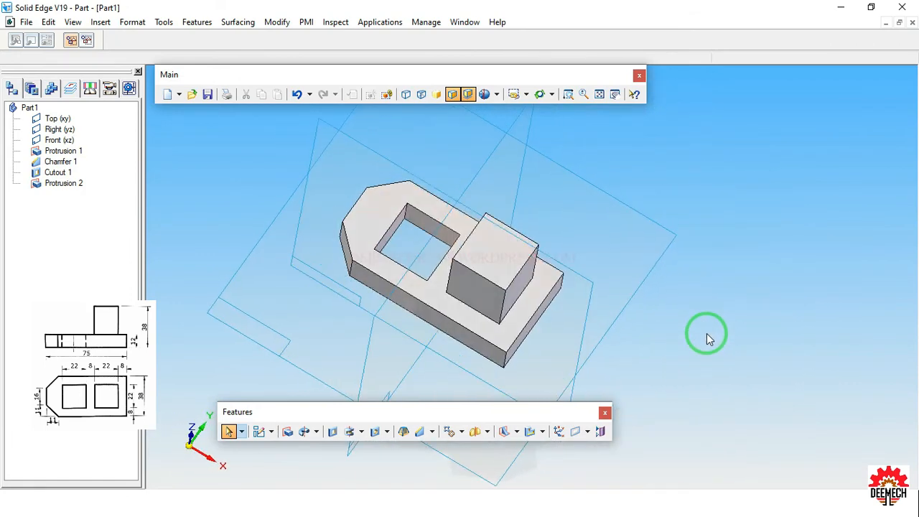
left_click(528, 98)
left_click(529, 145)
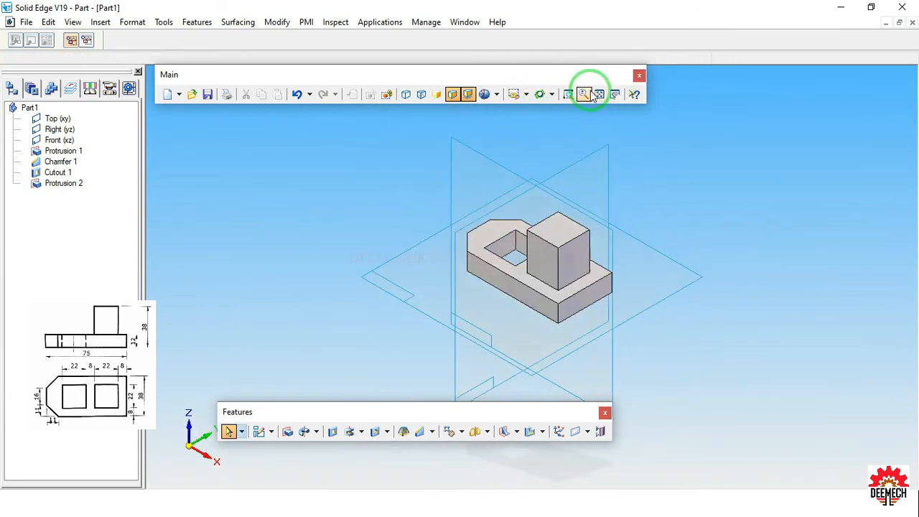
left_click(599, 94)
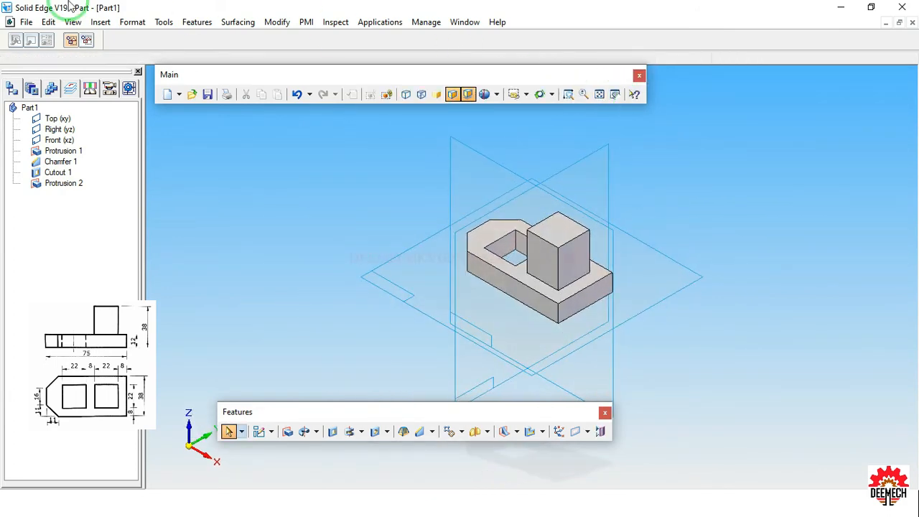
- Start saving the part and enter 3D8 as the title in its summary properties
left_click(26, 21)
left_click(46, 102)
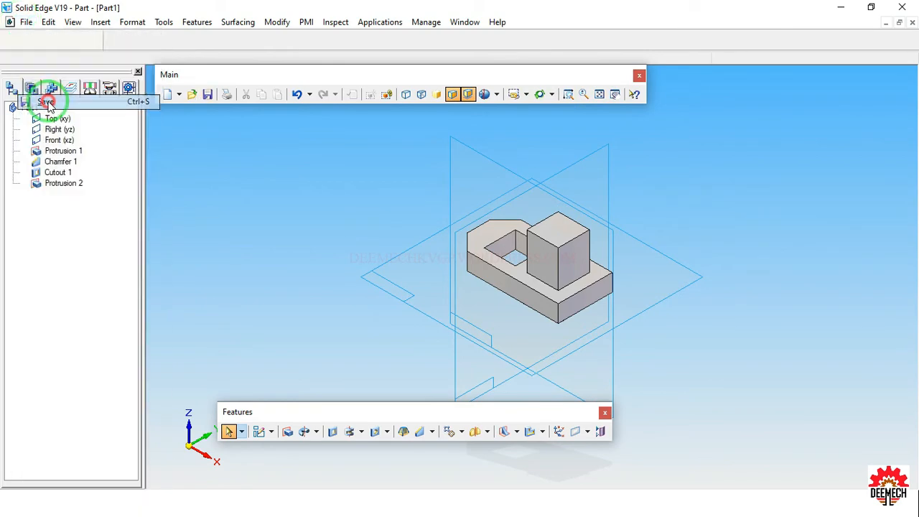
left_click(64, 36)
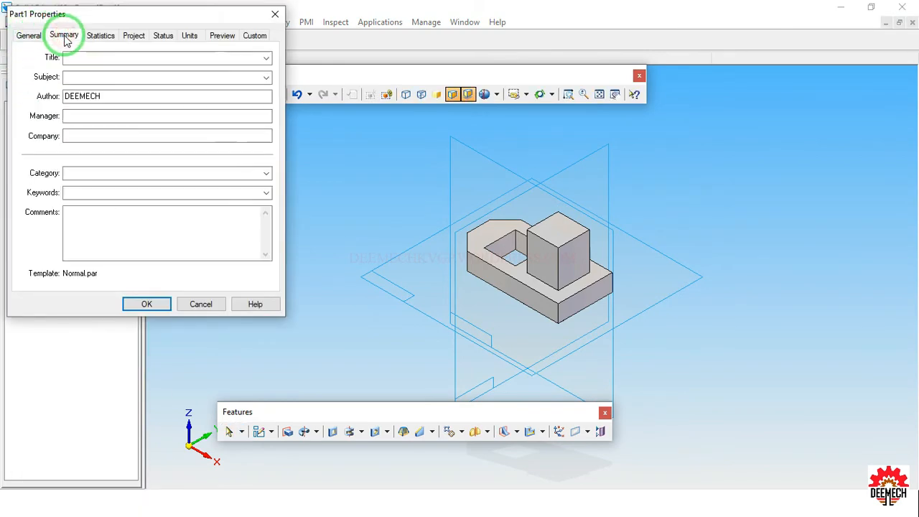
left_click(74, 57)
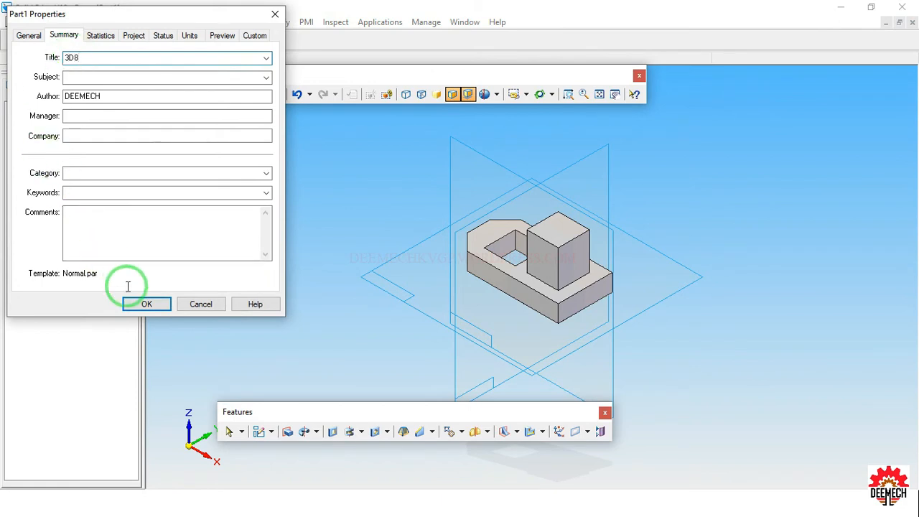
left_click(146, 305)
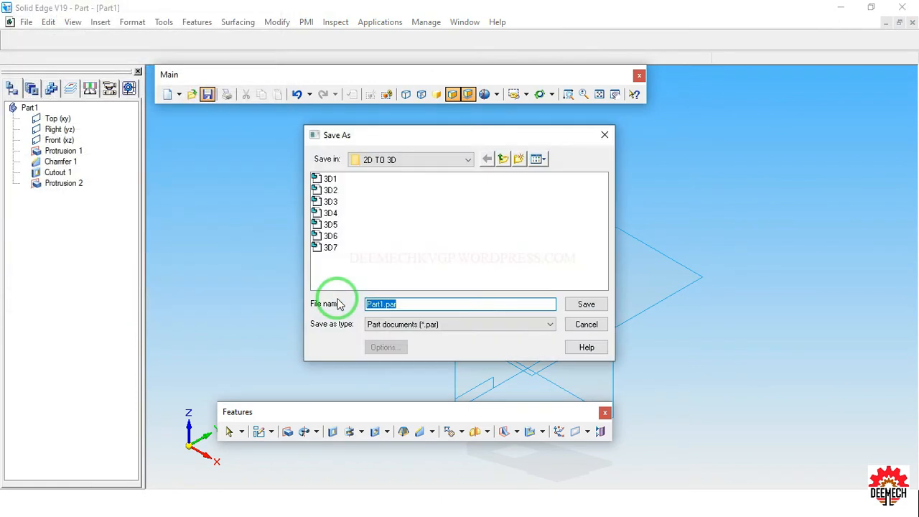
- Save the part as 3D8 in the 2D TO 3D folder on drive F and close it
left_click(451, 162)
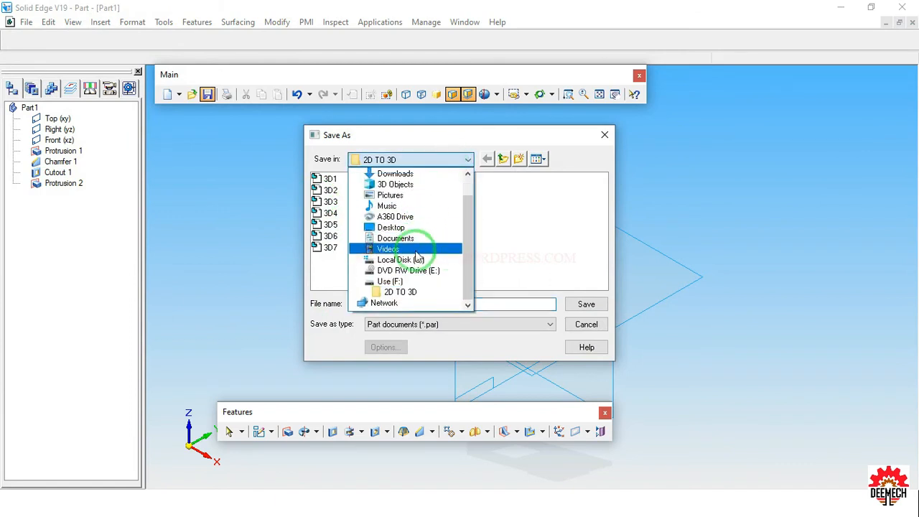
left_click(411, 286)
double_click(347, 181)
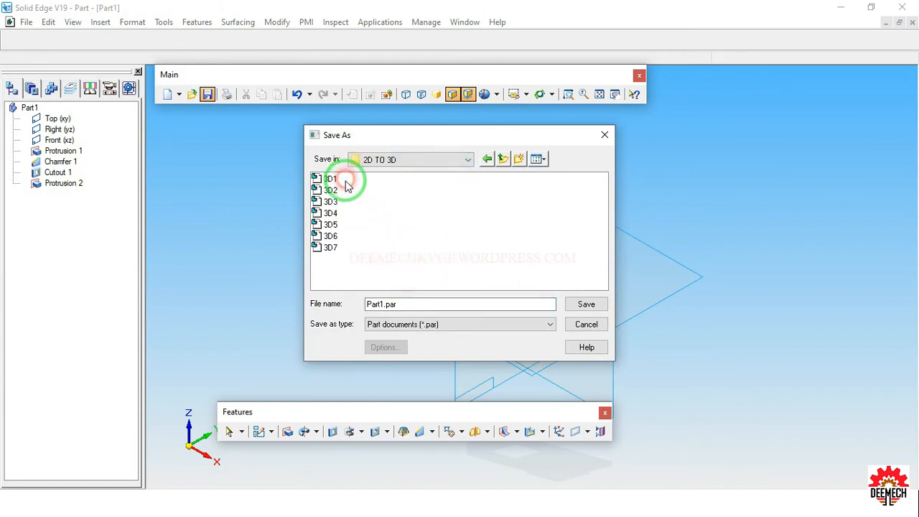
left_click(422, 309)
left_click_drag(421, 314, 288, 307)
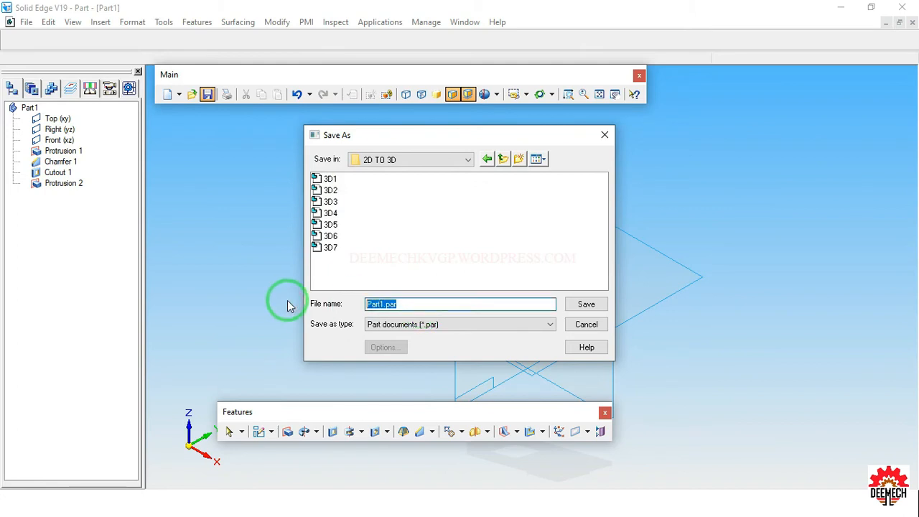
type("3D8")
left_click(579, 303)
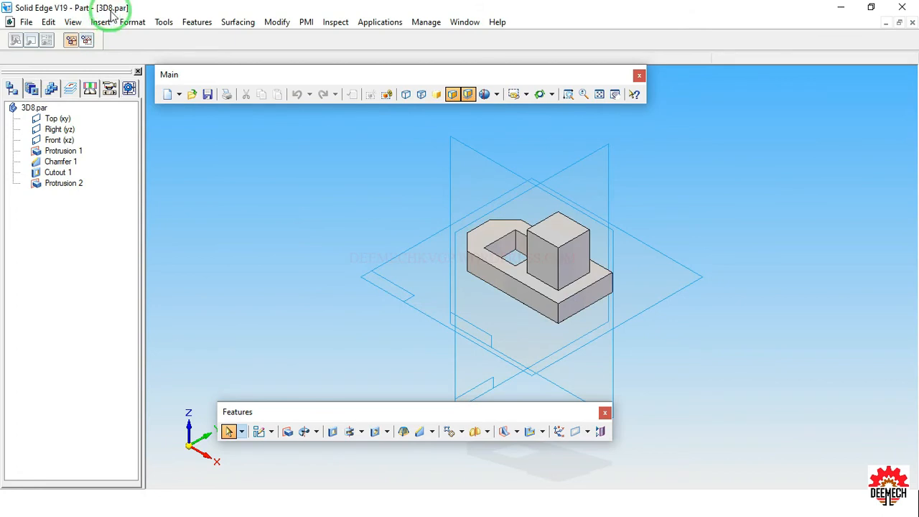
left_click(912, 24)
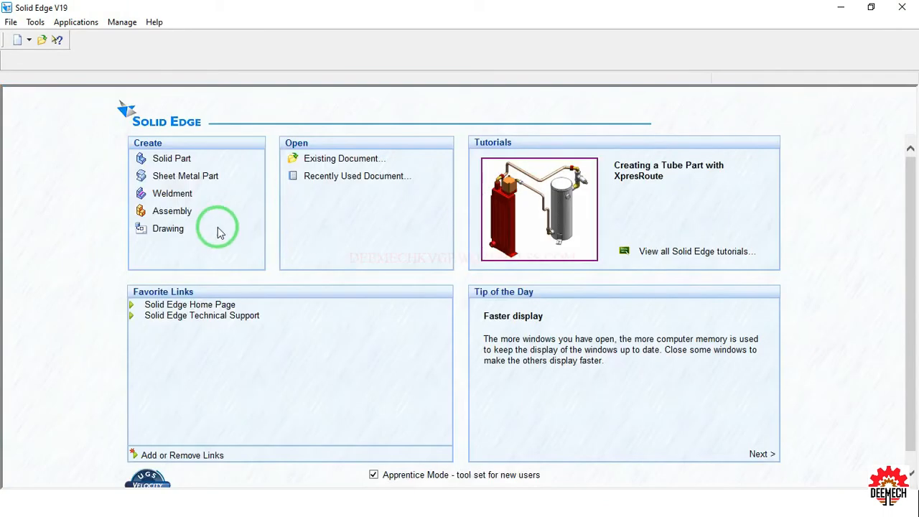
- Create a new drawing document and change Sheet1's background sheet to A4-Sheet
left_click(172, 229)
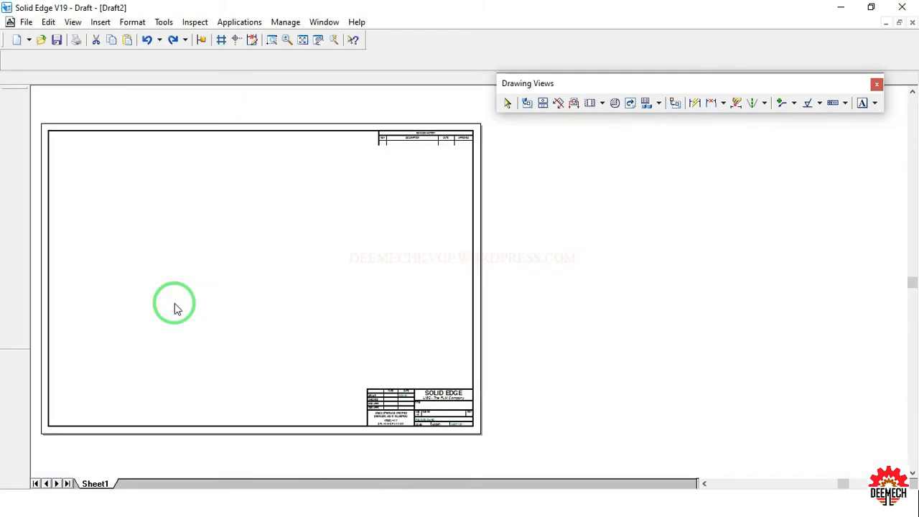
right_click(94, 481)
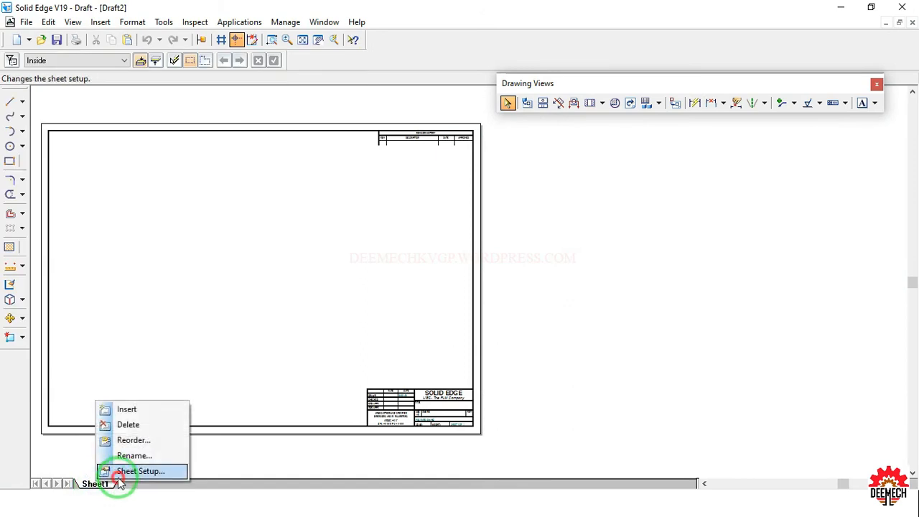
left_click(118, 470)
left_click(426, 193)
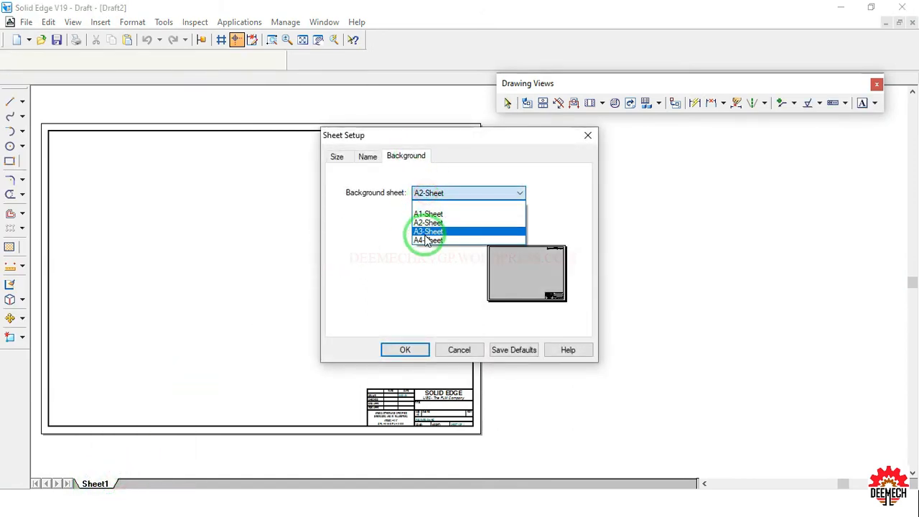
left_click(425, 239)
left_click(401, 349)
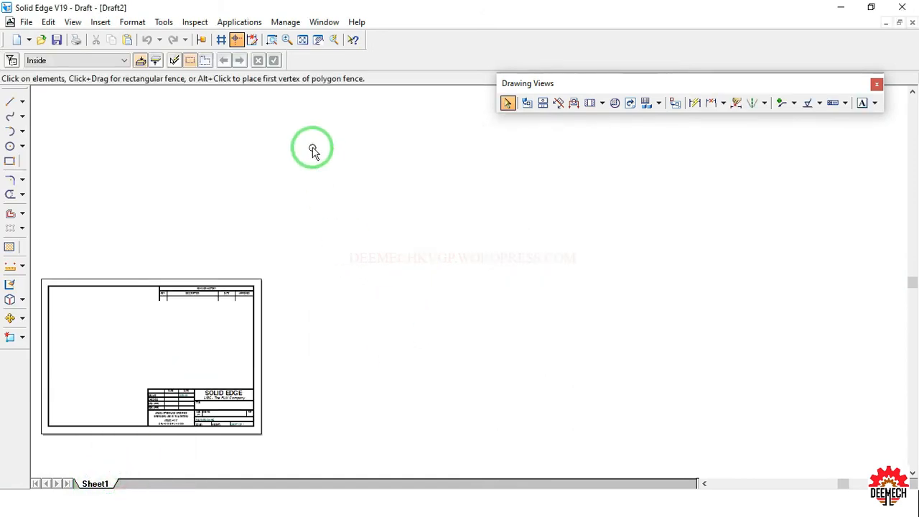
left_click(302, 40)
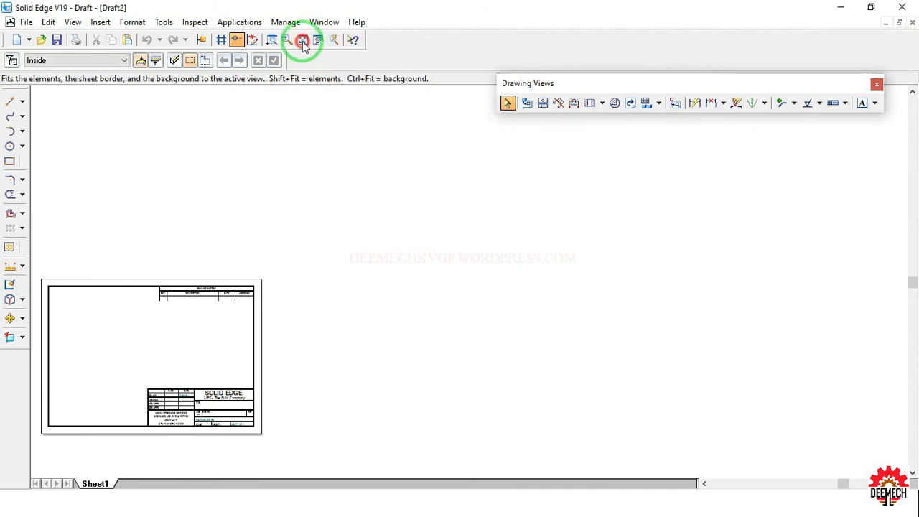
- Show the drawing's background sheets and open the A4-Sheet background
left_click(73, 22)
left_click(81, 36)
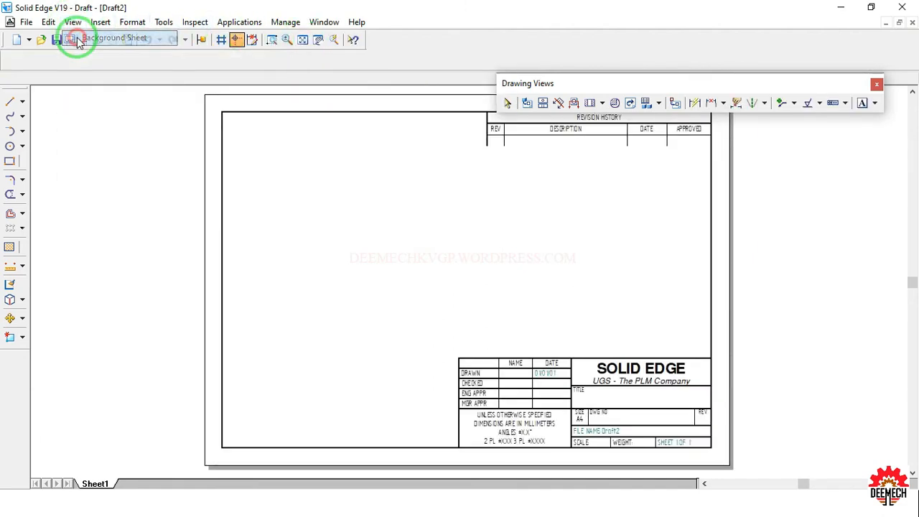
left_click(139, 485)
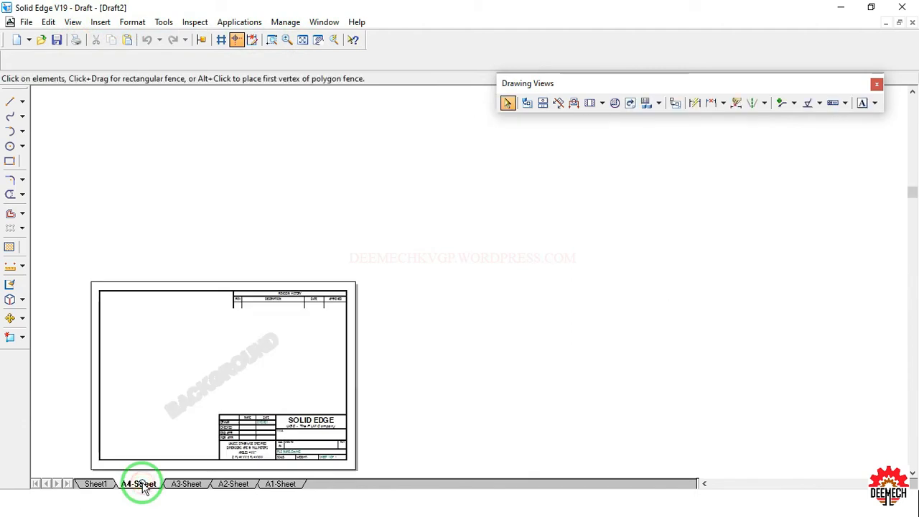
left_click(302, 41)
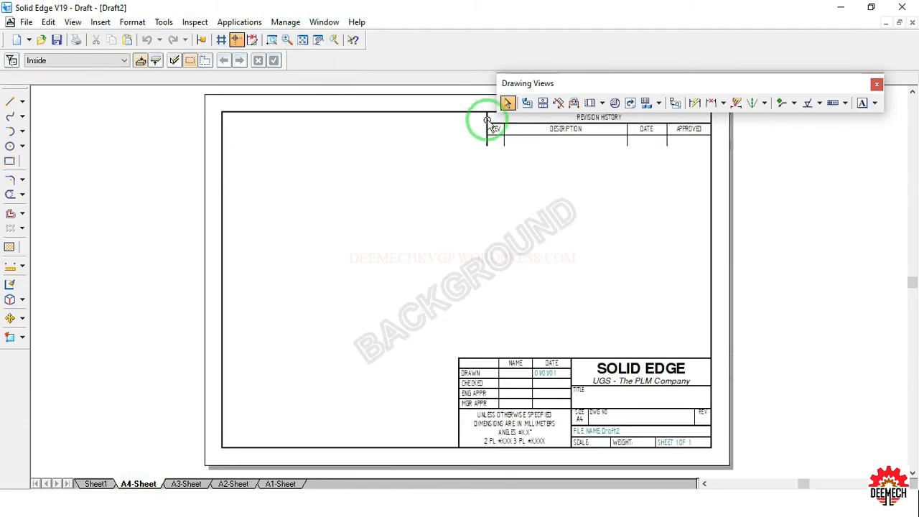
- Delete the revision history table and the title block from the A4-Sheet background, keeping the border, and return to the working sheet
mouse_move(528, 95)
left_mouse_down()
mouse_move(306, 132)
mouse_move(140, 100)
mouse_move(131, 114)
left_mouse_up()
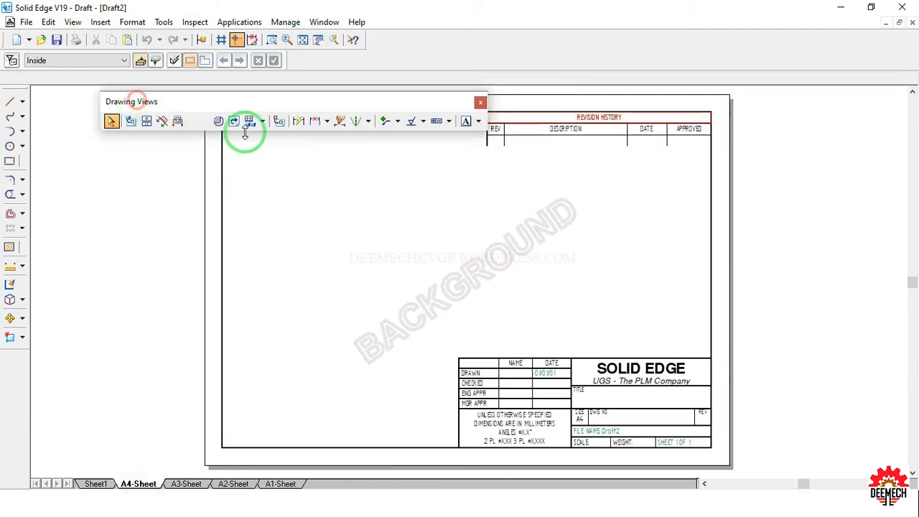
left_click_drag(318, 94, 266, 98)
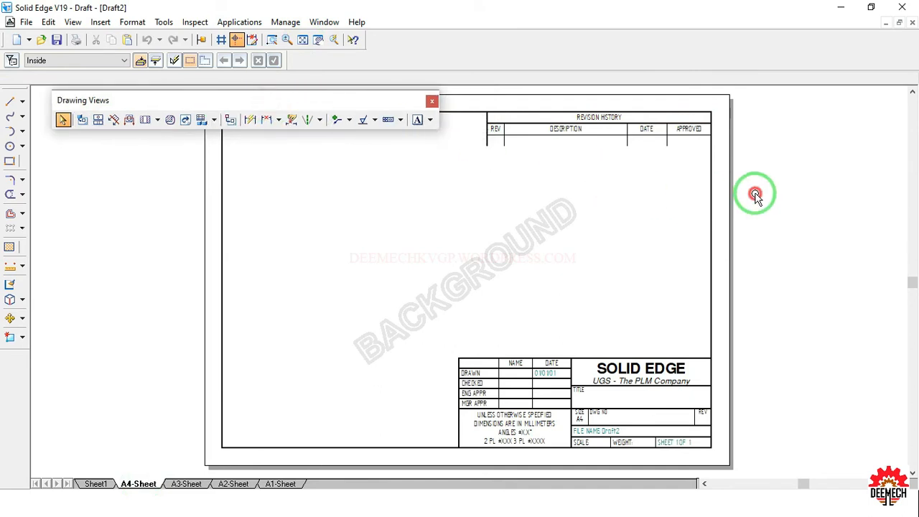
left_click(468, 105)
key("Delete")
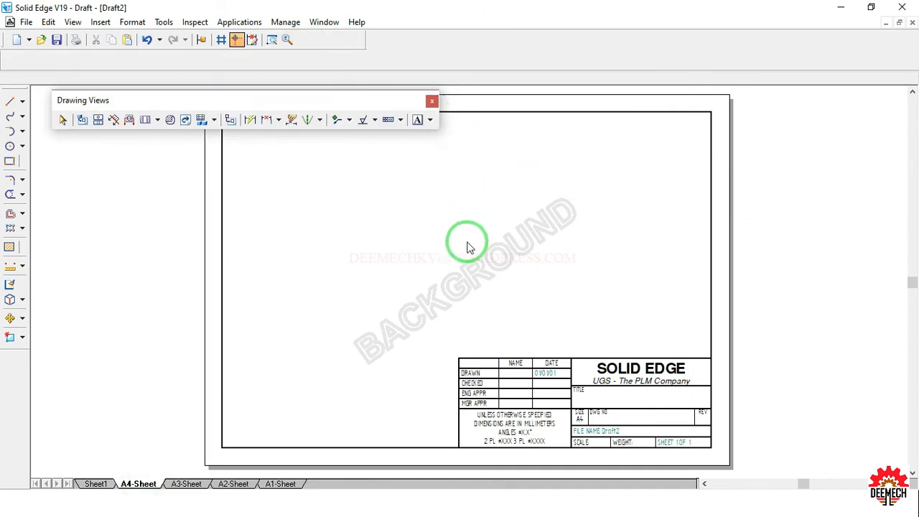
left_click_drag(434, 349, 745, 455)
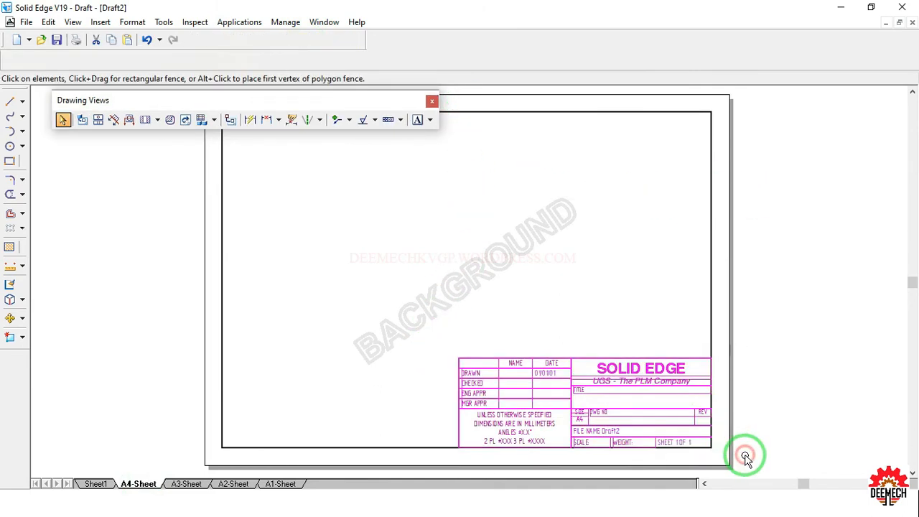
key("Delete")
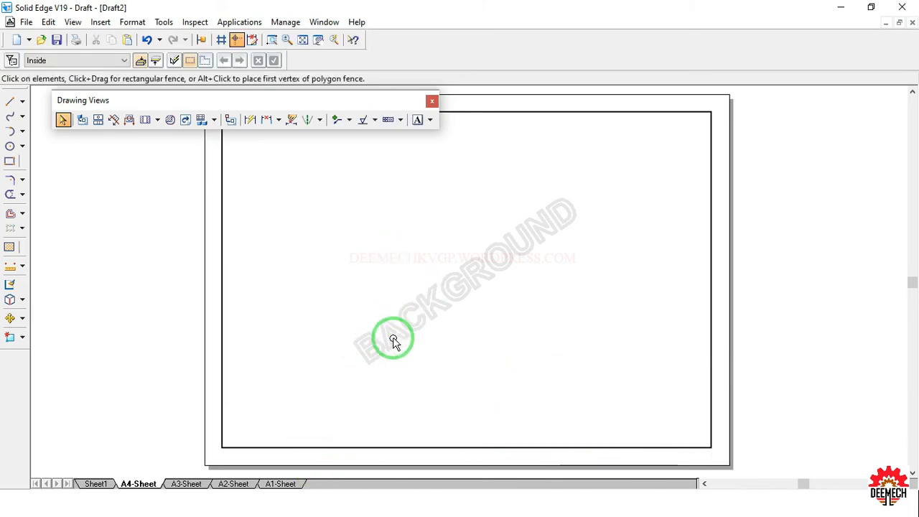
left_click(72, 22)
left_click(79, 38)
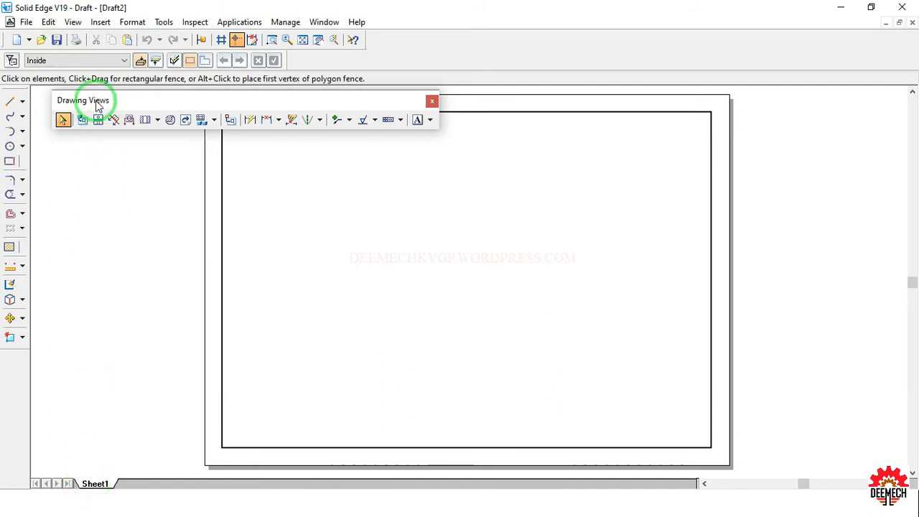
- Start a new drawing view from the 3D8 part in the 2D TO 3D folder and proceed to the view orientation choice
left_click_drag(89, 103, 84, 100)
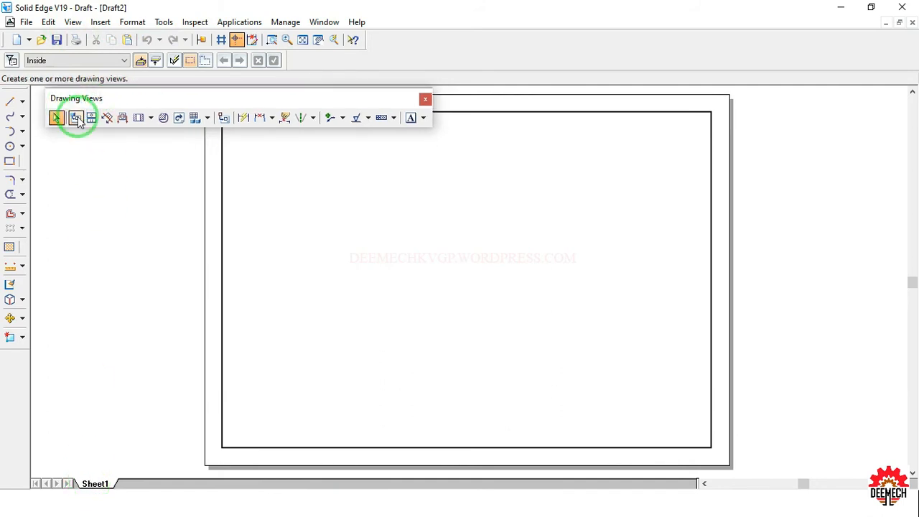
left_click(76, 118)
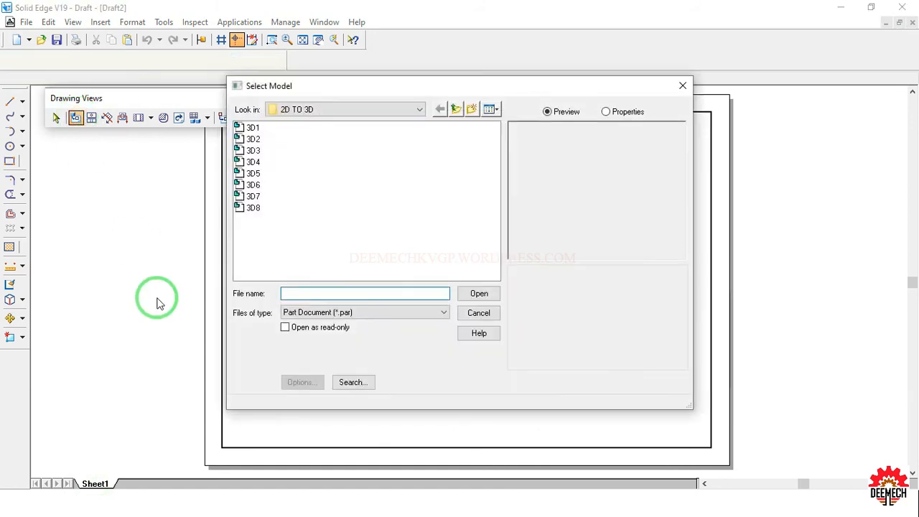
left_click(252, 208)
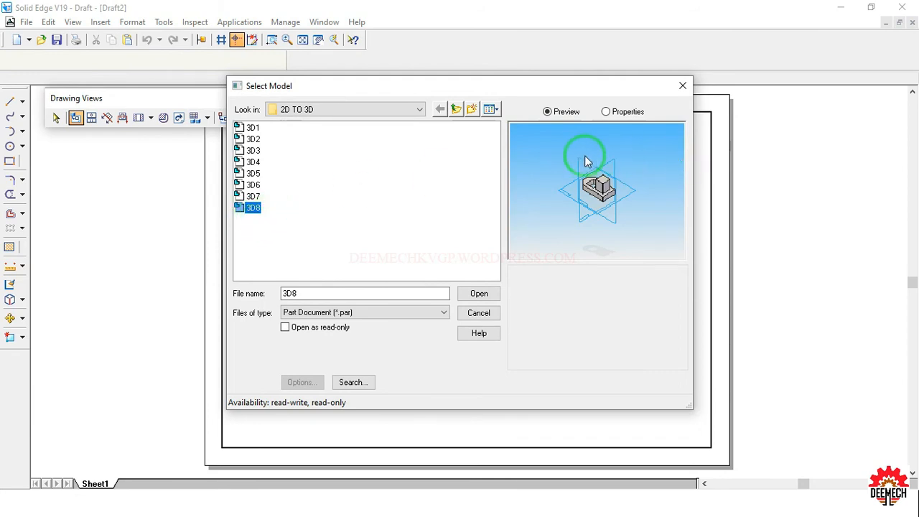
left_click(474, 294)
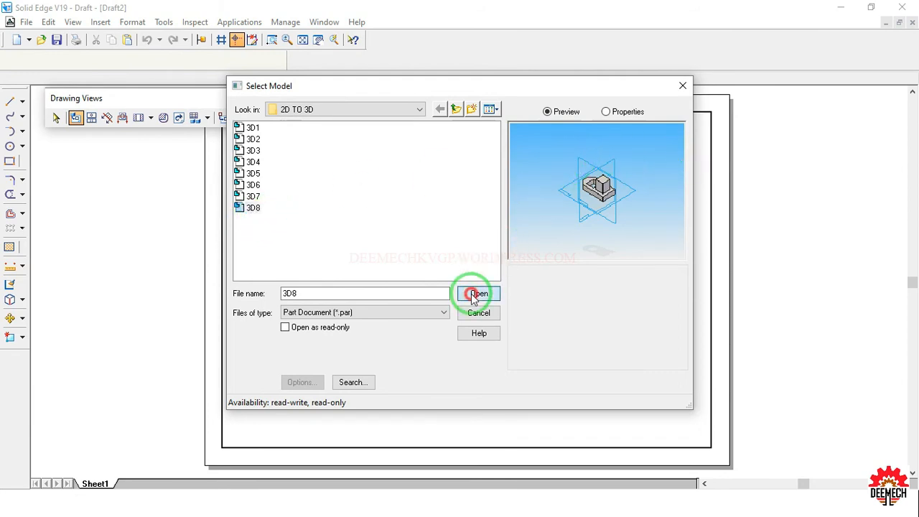
left_click(528, 379)
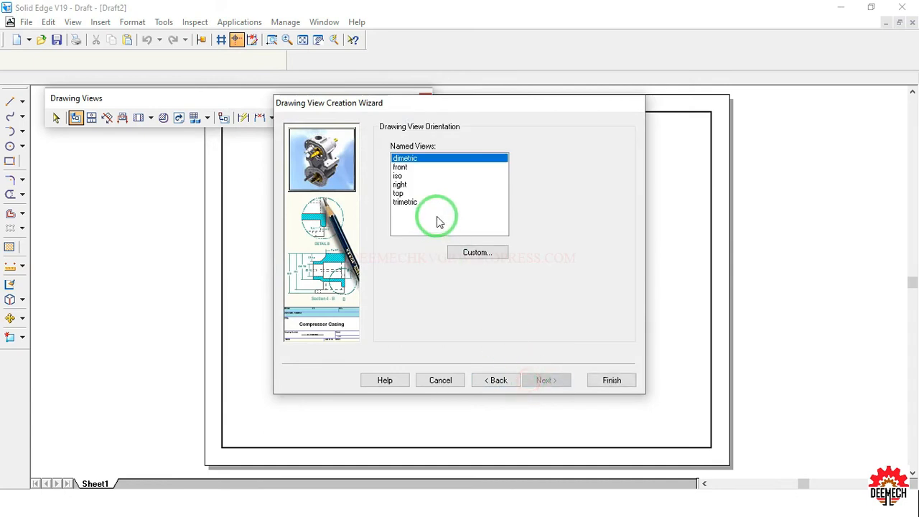
- Place only the part's front view at 1:1 scale in the upper-left area of the drawing sheet
left_click(400, 167)
left_click(548, 376)
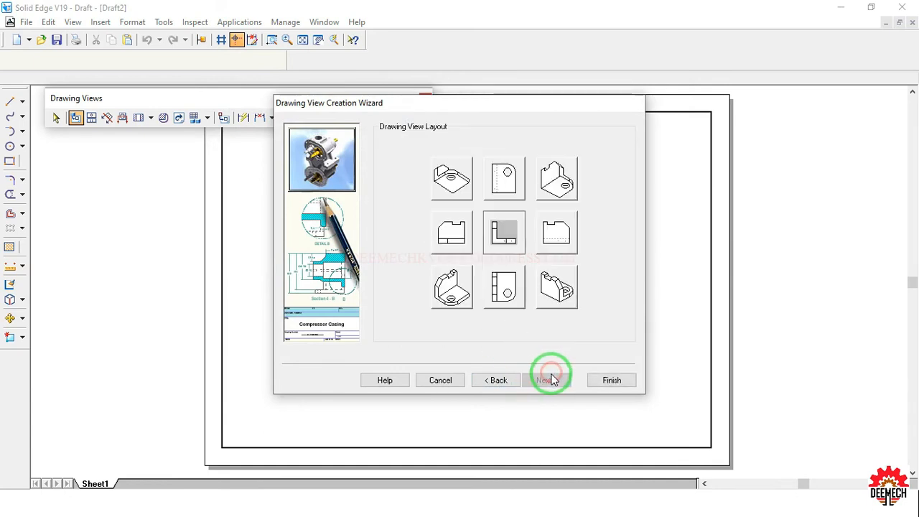
left_click(611, 383)
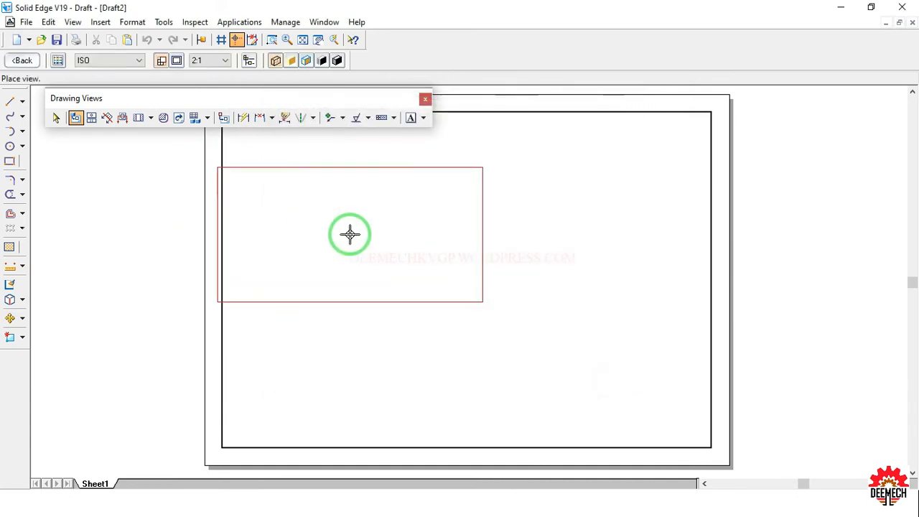
left_click(216, 62)
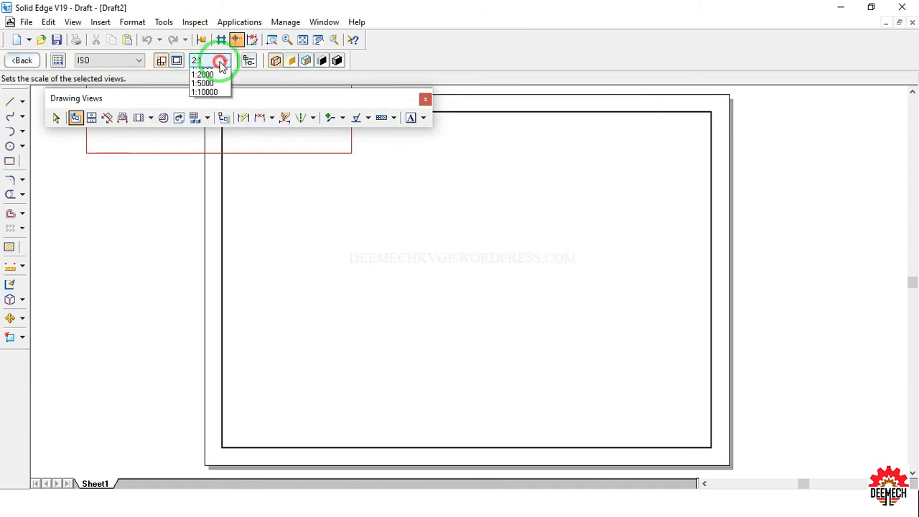
left_click(215, 117)
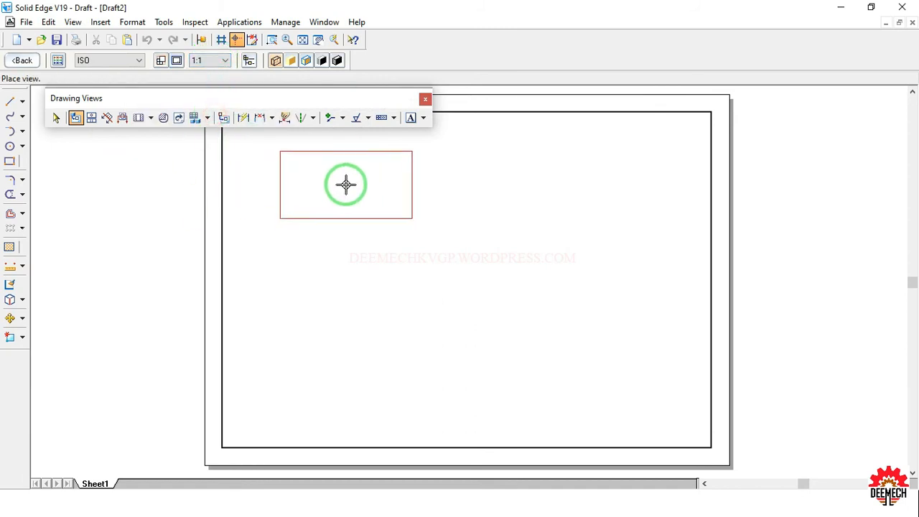
left_click(340, 182)
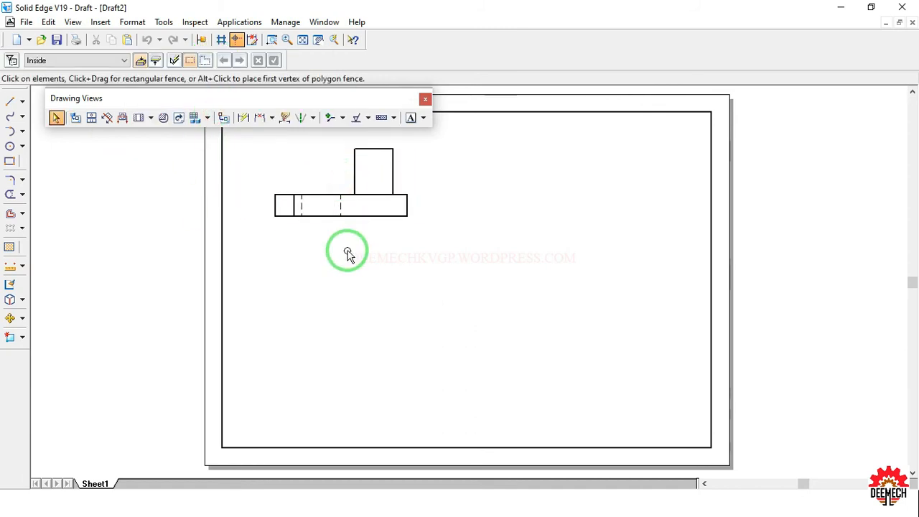
- Project a plan view from the front view and place it directly below
left_click(91, 119)
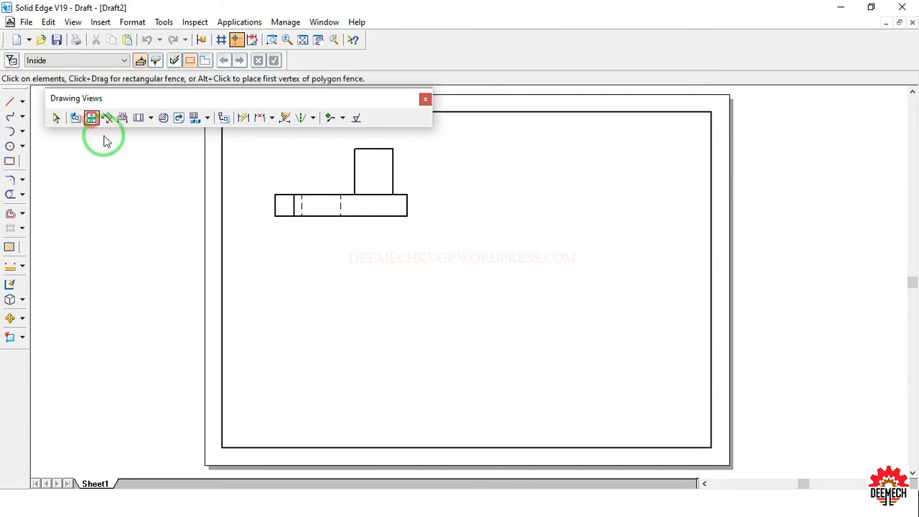
left_click(308, 214)
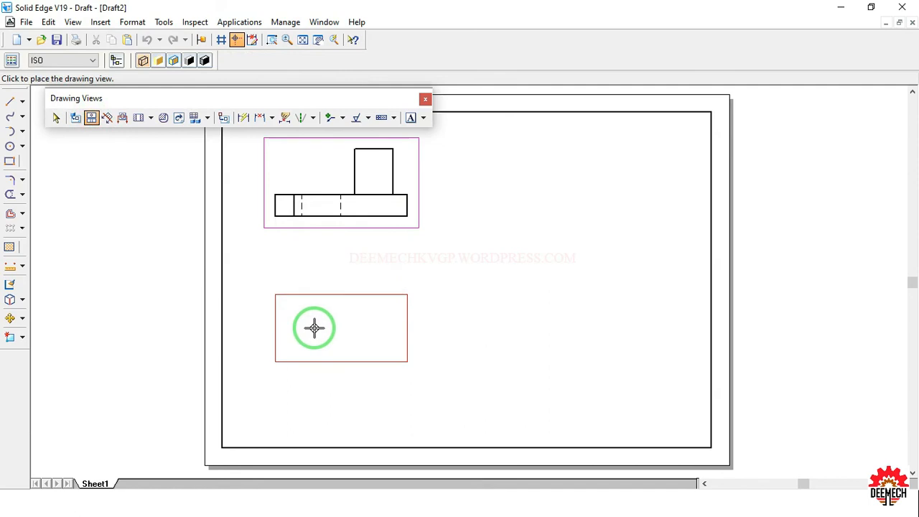
left_click(311, 329)
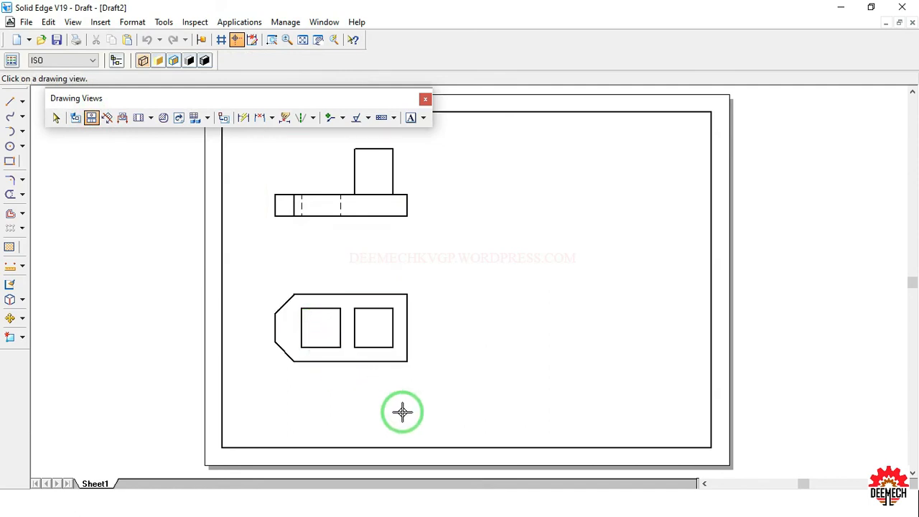
- Project an isometric view from the front view and position it in the right half of the sheet, clear of the other views
left_click(369, 220)
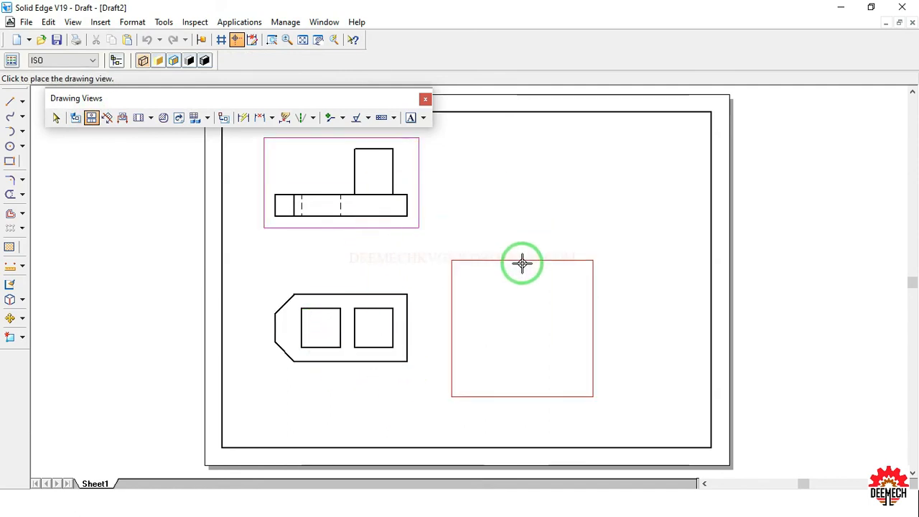
left_click(522, 264)
left_click(370, 350)
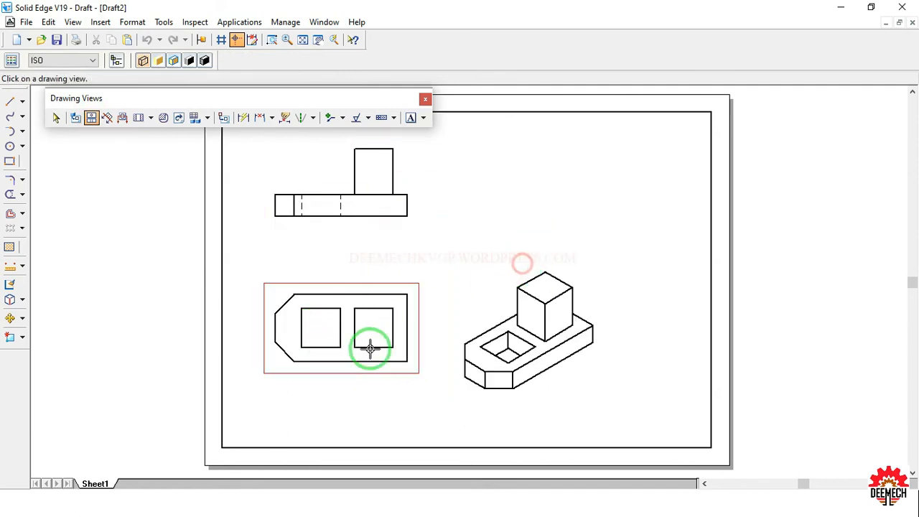
left_click(56, 117)
left_click_drag(559, 299, 636, 181)
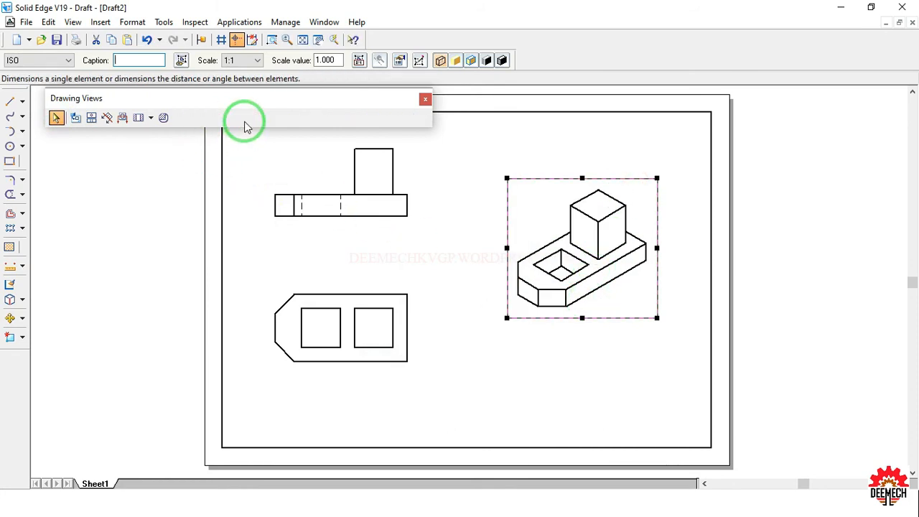
- Dimension the base's full length below the front view and its thickness beside the right edge
left_click(244, 119)
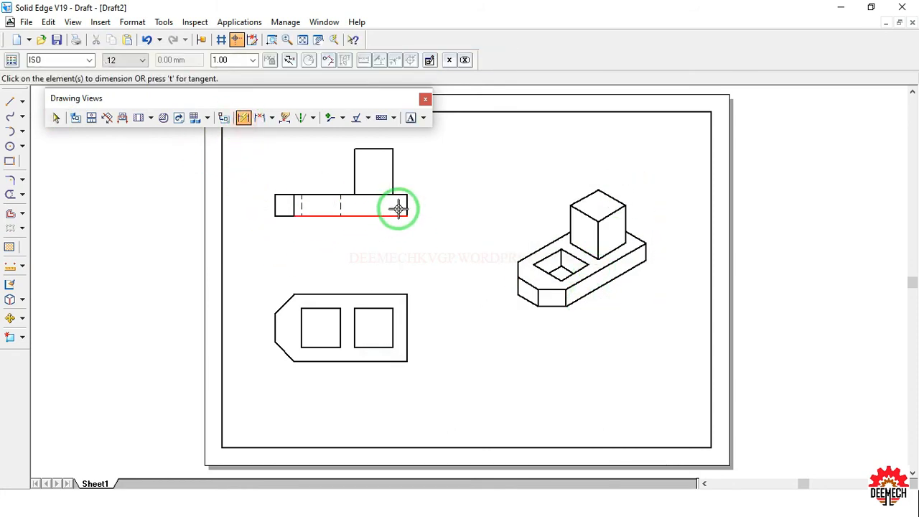
left_click(407, 207)
left_click(274, 208)
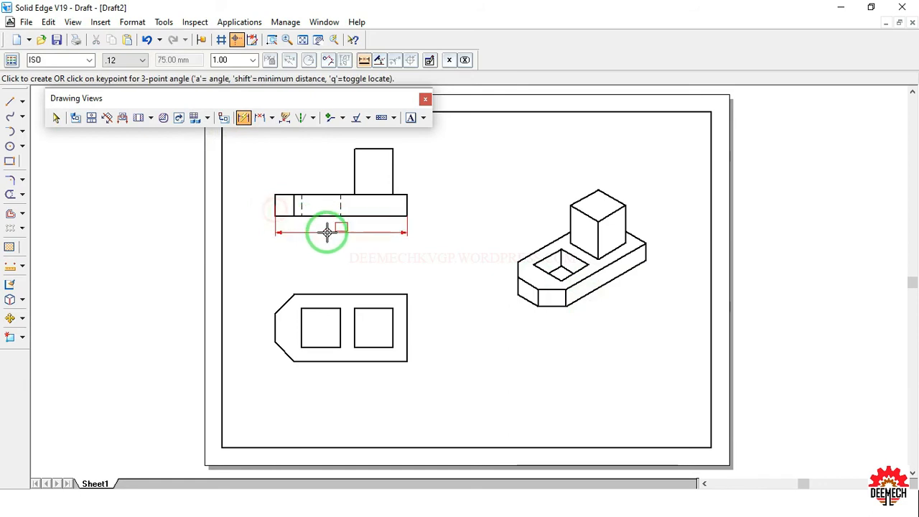
left_click(327, 232)
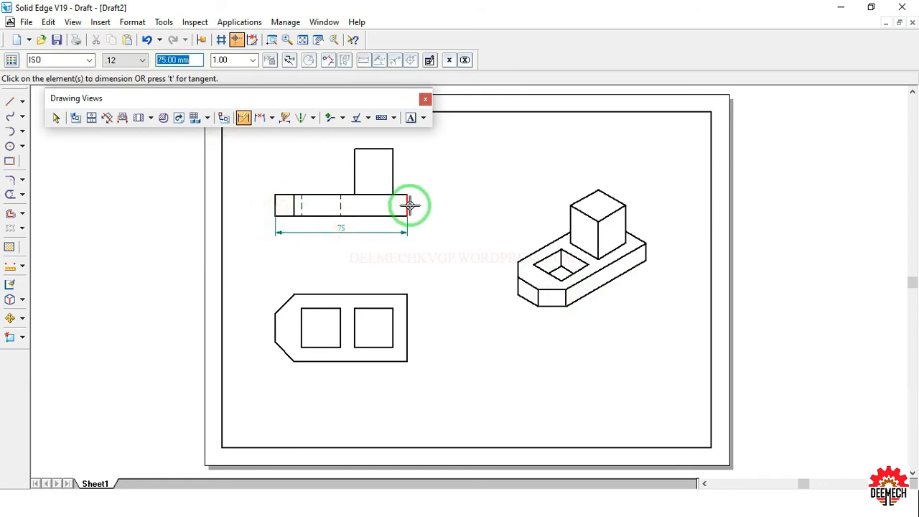
left_click(419, 207)
left_click(421, 206)
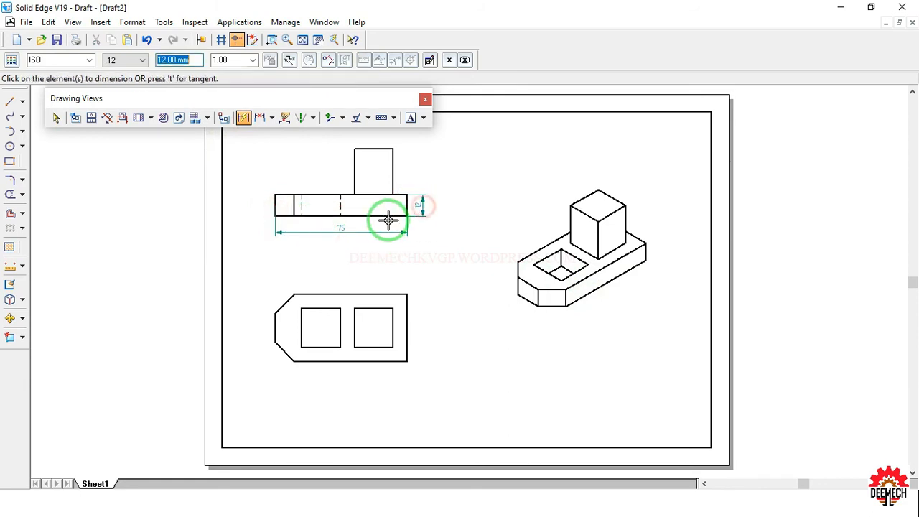
- Dimension the overall height in the front view and the base's width in the plan view, both on the right side
left_click(390, 209)
left_click(386, 147)
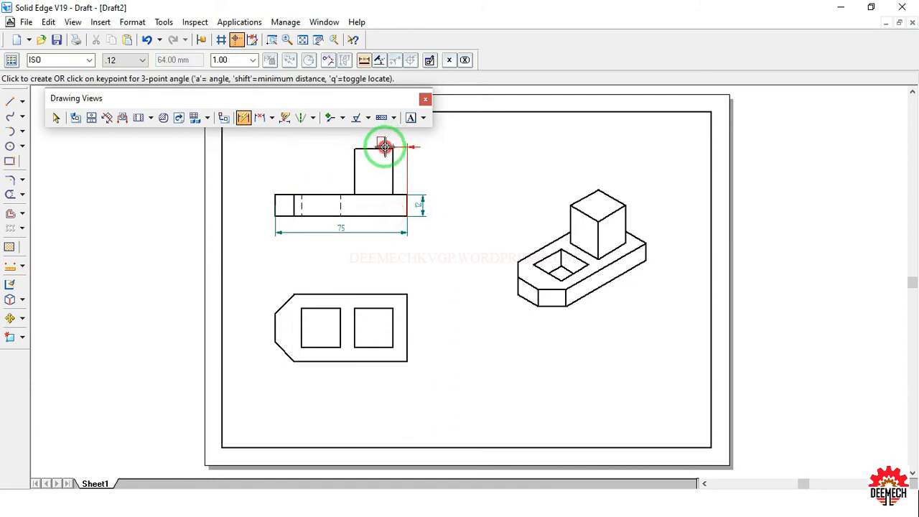
left_click(440, 162)
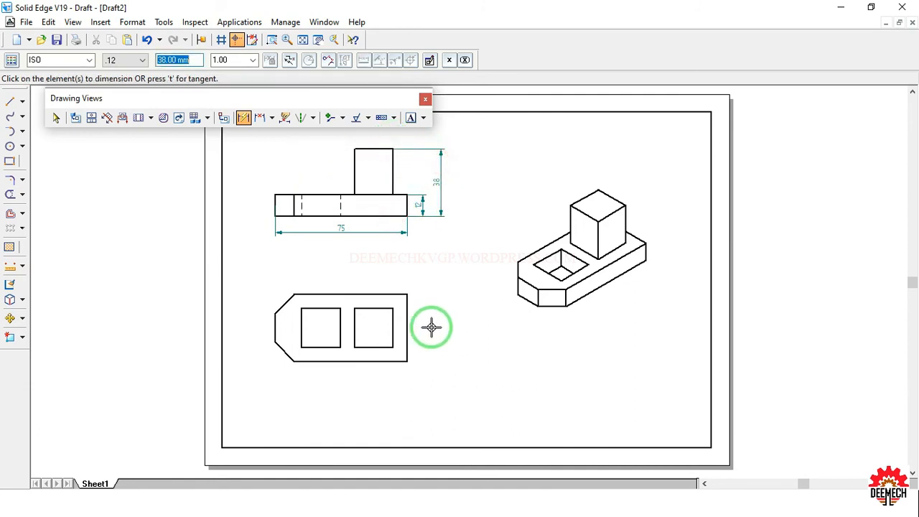
left_click(406, 326)
left_click(423, 327)
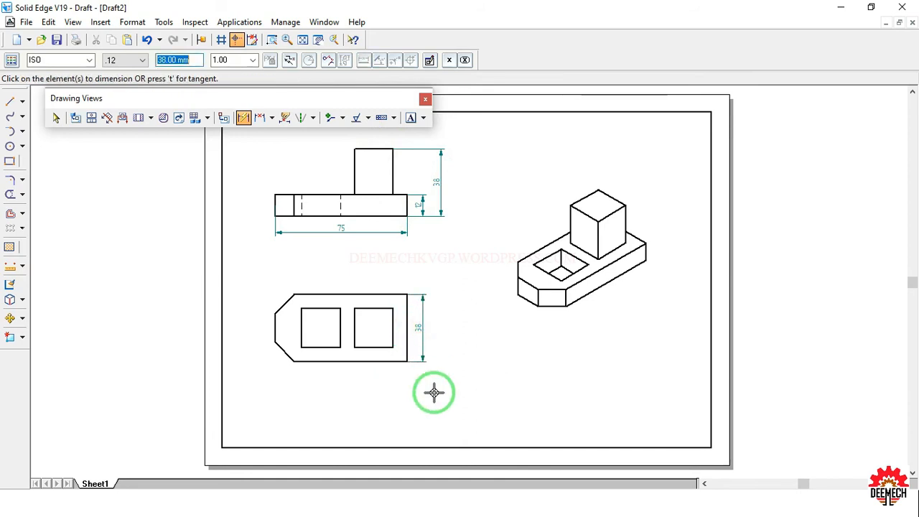
- Dimension the horizontal and vertical legs of the lower-left corner chamfer in the plan view
left_click(278, 346)
left_click(273, 339)
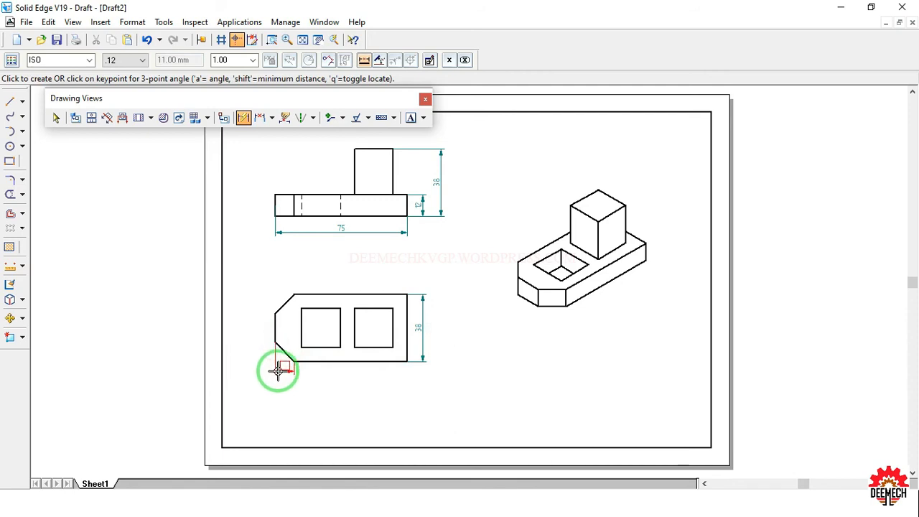
left_click(278, 373)
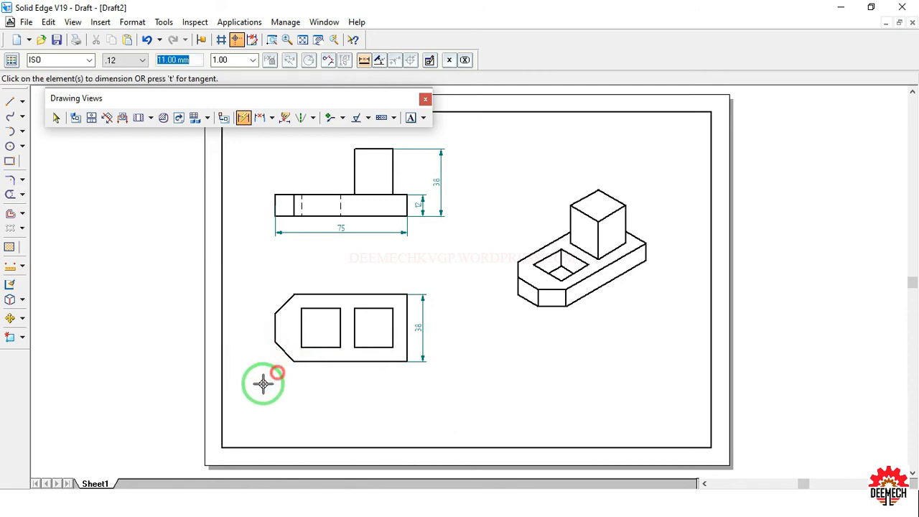
left_click(293, 361)
left_click(275, 342)
left_click(264, 361)
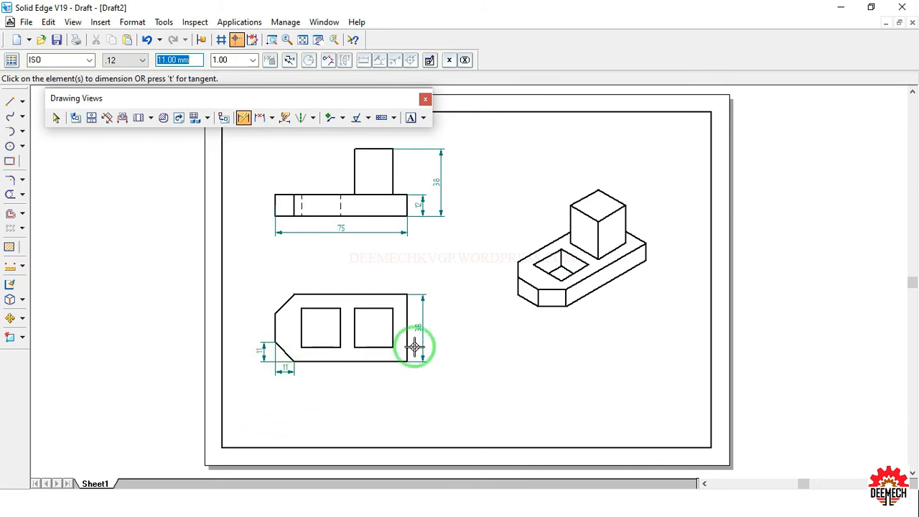
- Dimension the horizontal gap between the post and the base's right edge, placed above the plan view
left_click(272, 119)
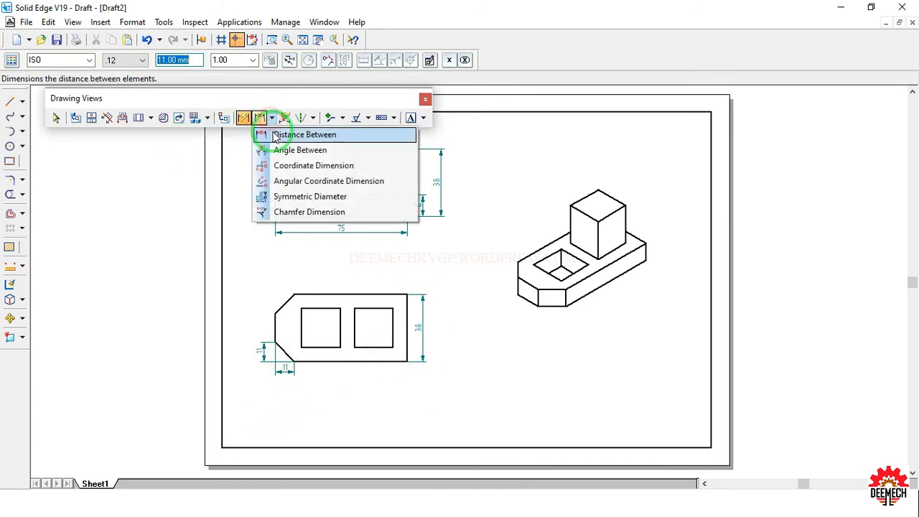
left_click(288, 134)
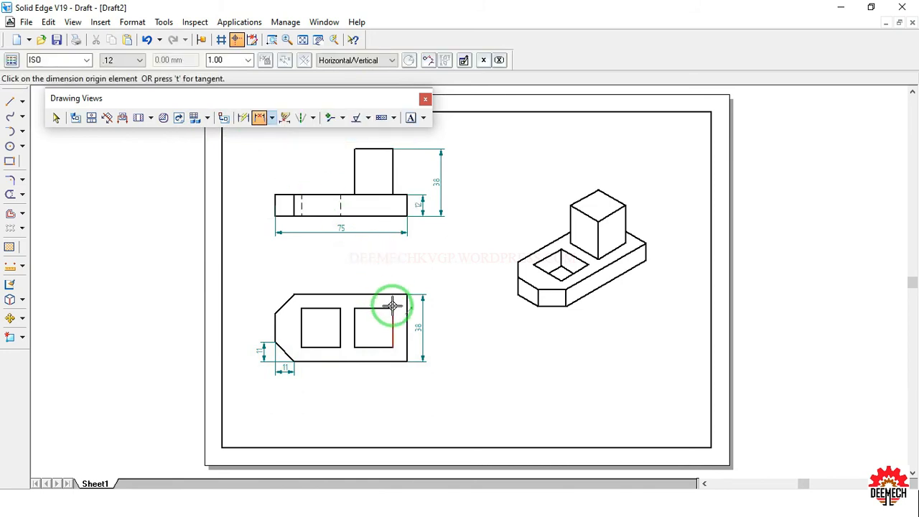
left_click(392, 306)
left_click(406, 293)
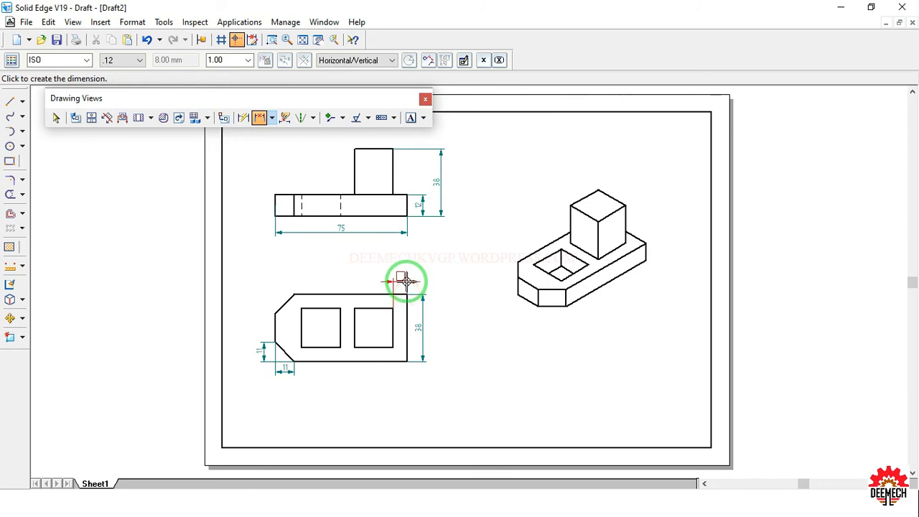
left_click(406, 281)
- Dimension the post's horizontal width above the plan view, in line with the neighbouring edge-gap dimension
left_click(273, 119)
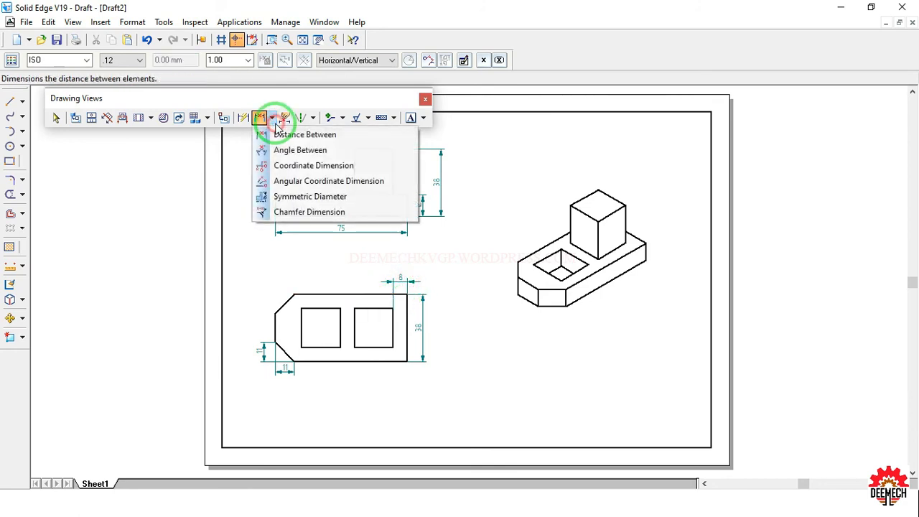
left_click(291, 134)
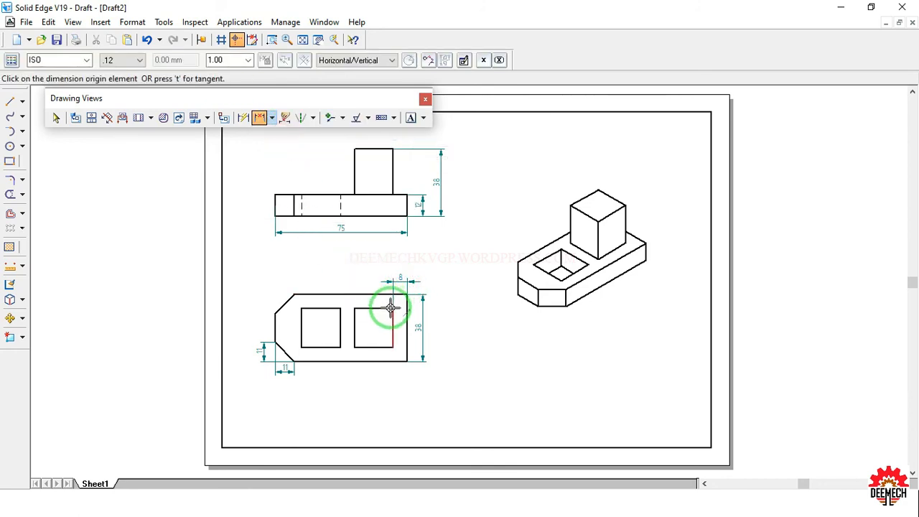
left_click(392, 307)
left_click(354, 306)
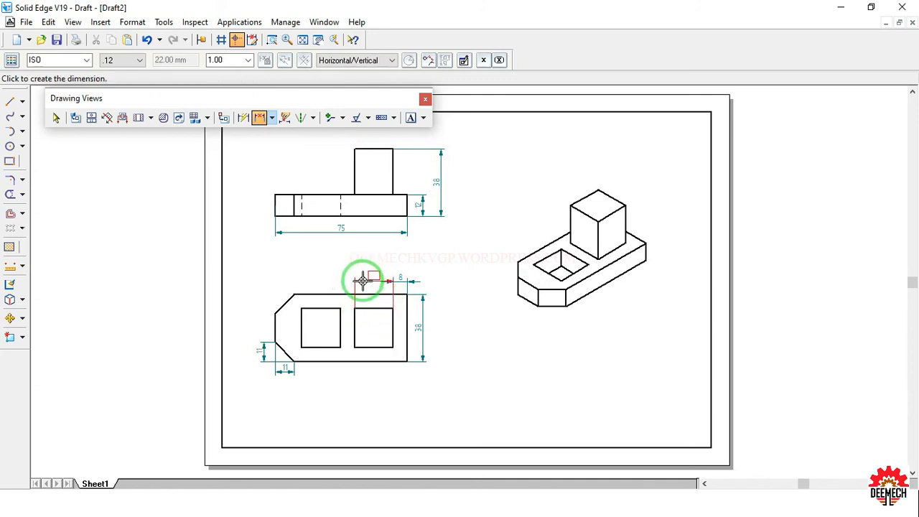
left_click(364, 281)
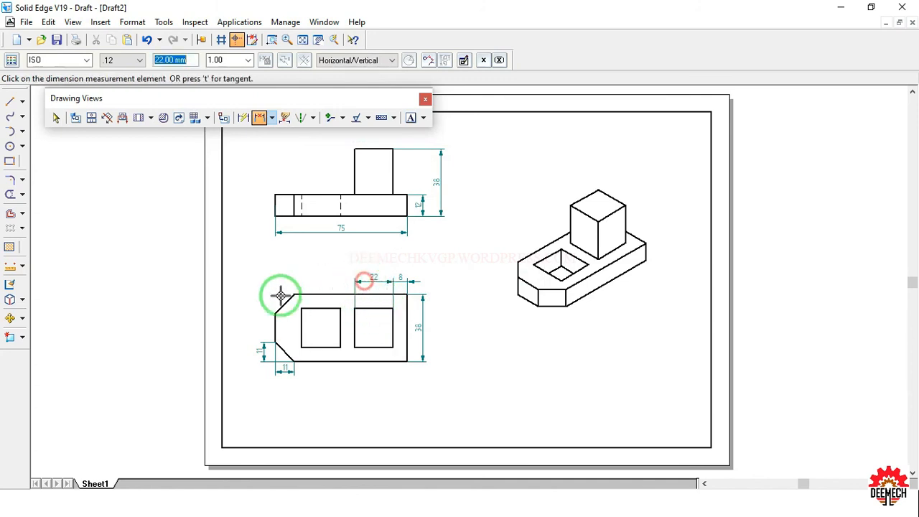
- Dimension the horizontal gap between the post and the square hole, placed above the plan view
left_click(272, 117)
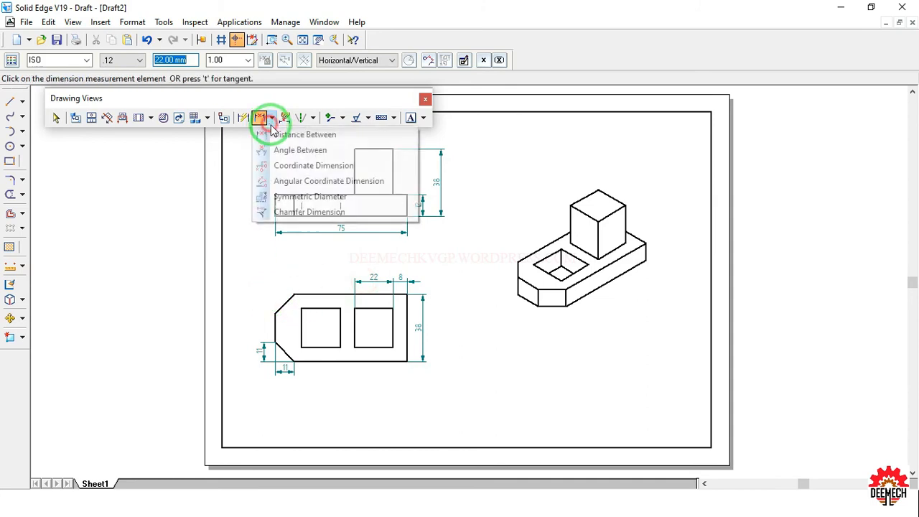
left_click(294, 136)
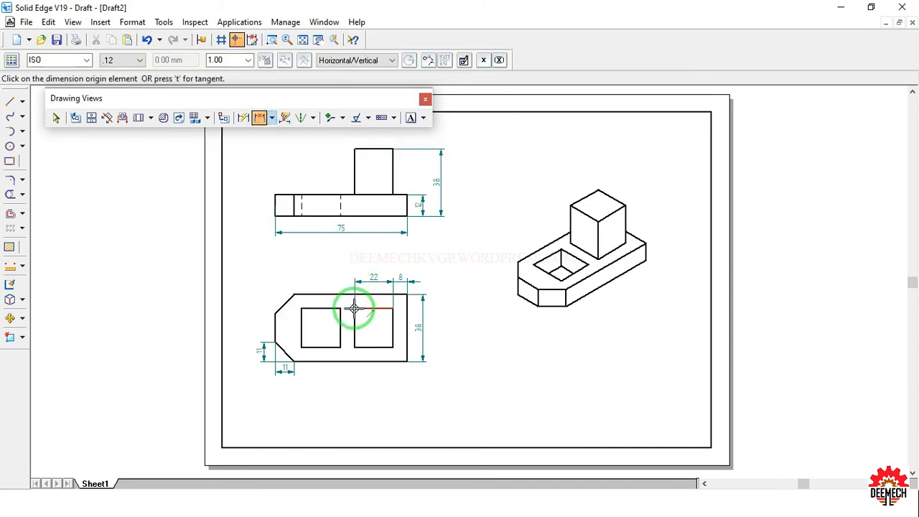
left_click(352, 308)
left_click(340, 309)
left_click(341, 284)
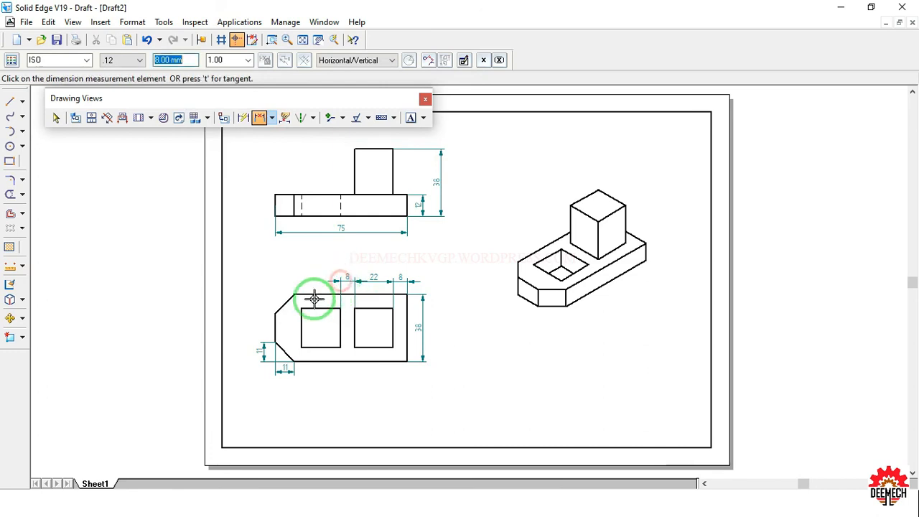
- Dimension the square hole's horizontal width above the plan view, continuing the same row of dimensions
left_click(272, 118)
left_click(288, 136)
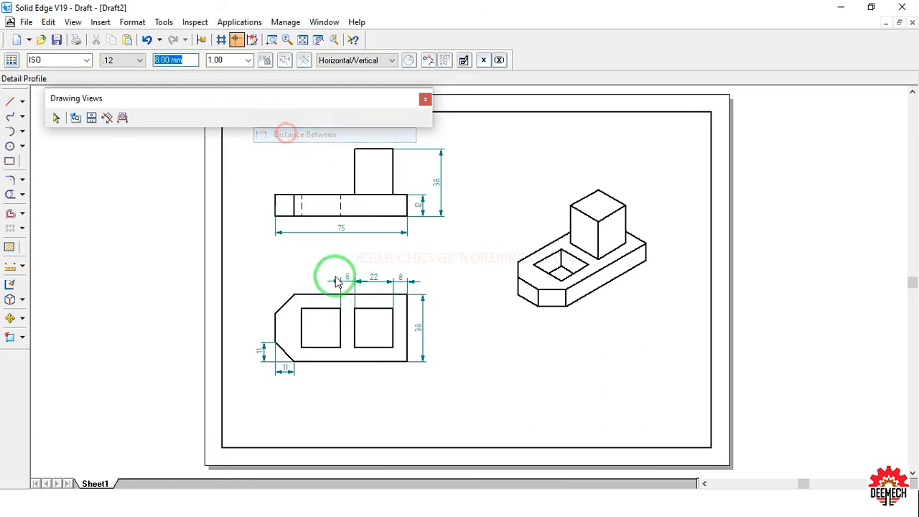
left_click(339, 308)
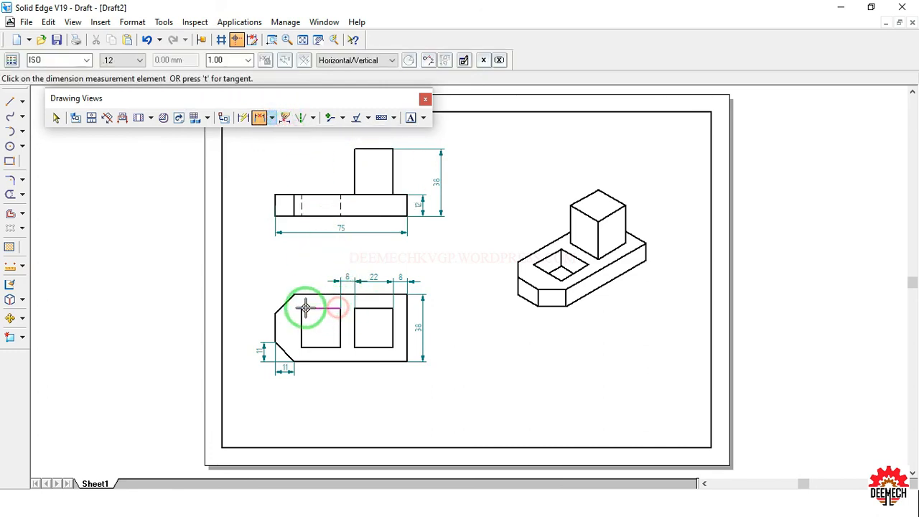
left_click(301, 310)
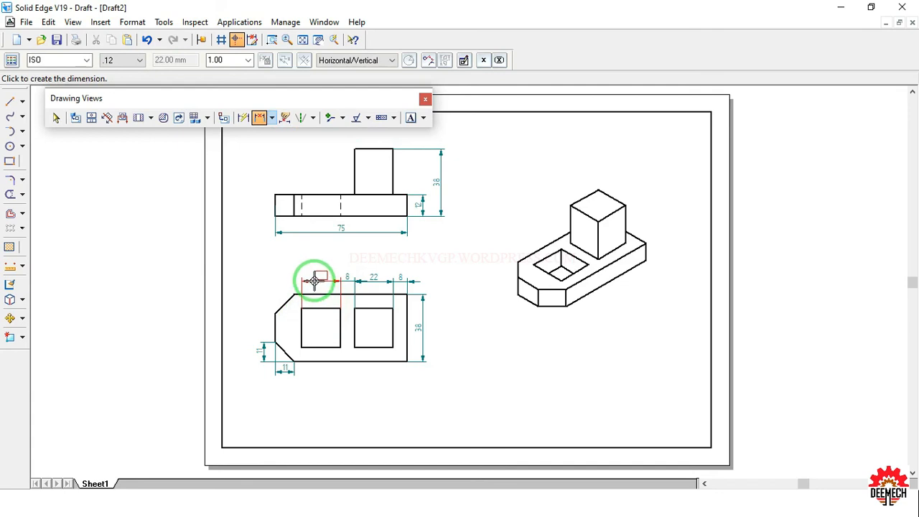
left_click(314, 280)
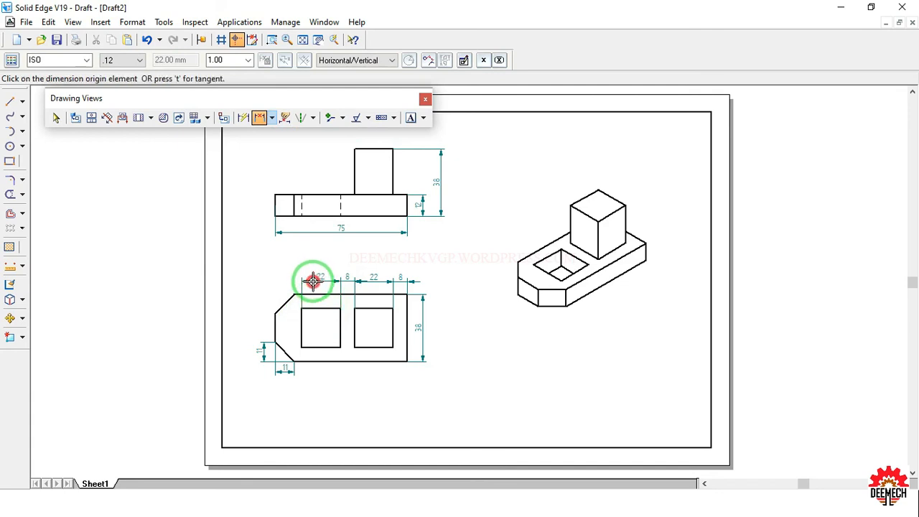
- Dimension the base's thickness at the right corner of the isometric view, placed just outside the edge
left_click(244, 119)
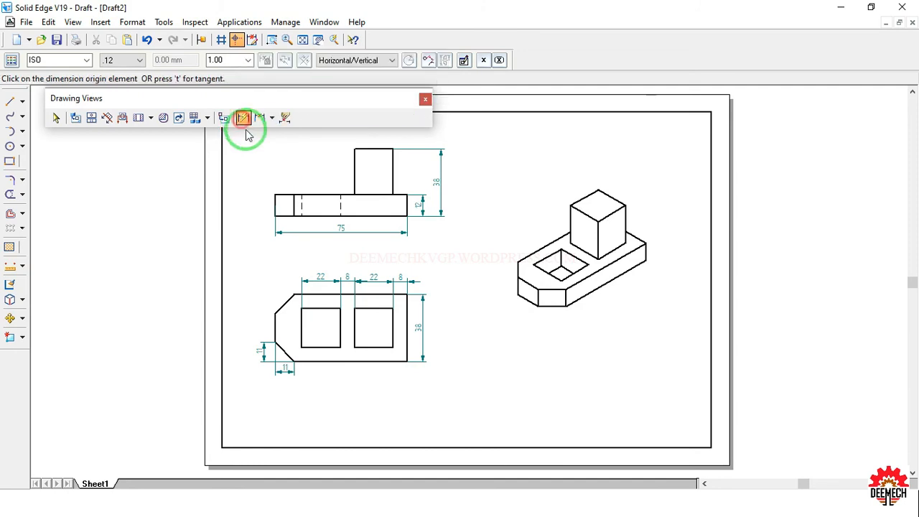
left_click(637, 218)
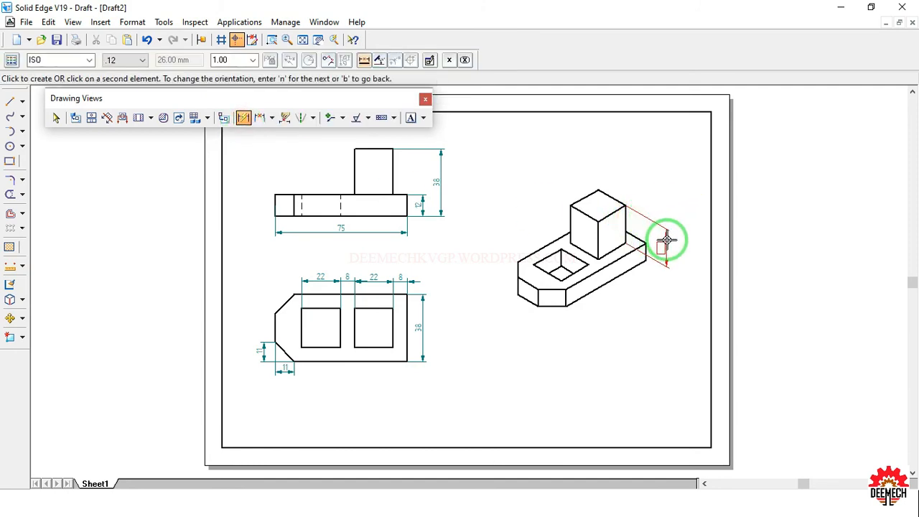
right_click(645, 219)
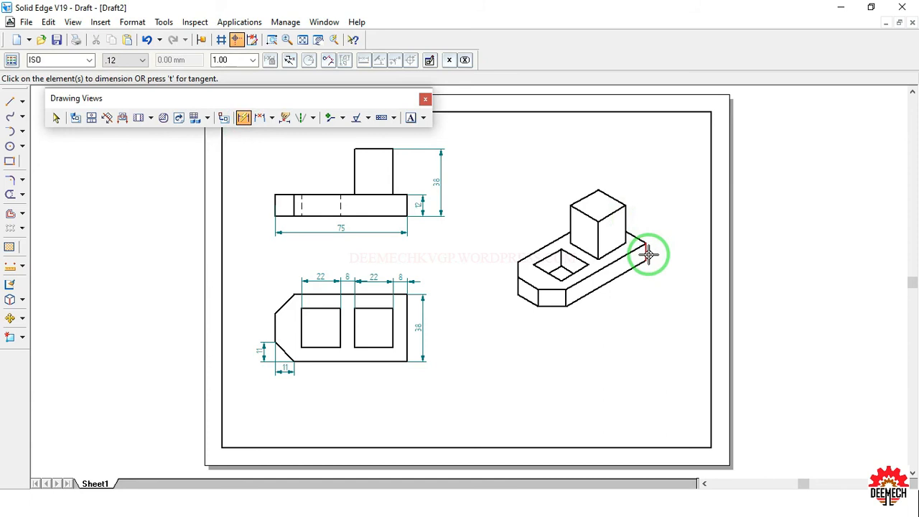
left_click(648, 254)
left_click(657, 257)
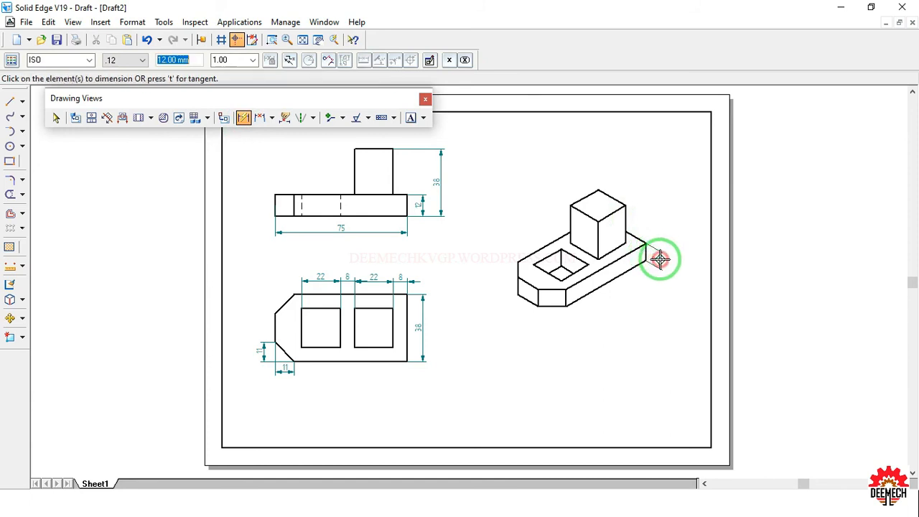
- Dimension the post's height in the isometric view, placed to the left of its left vertical edge
left_click(627, 224)
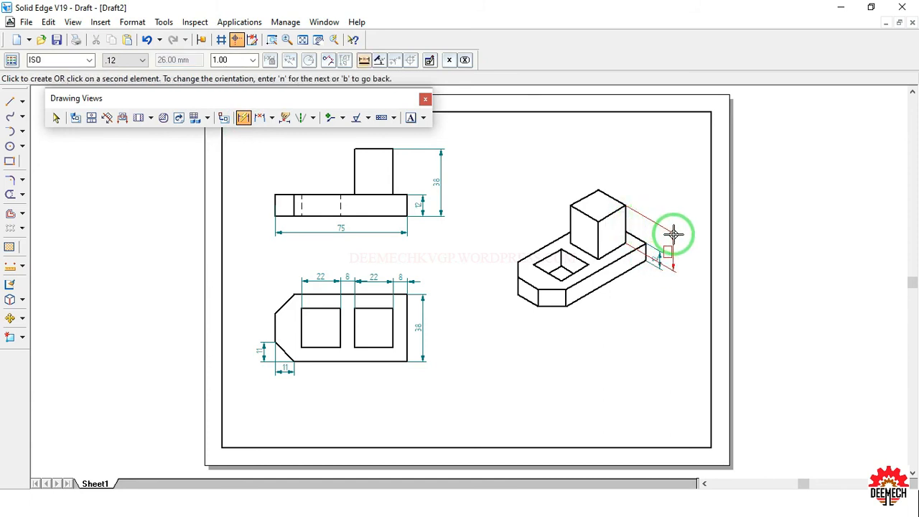
right_click(674, 234)
left_click(570, 222)
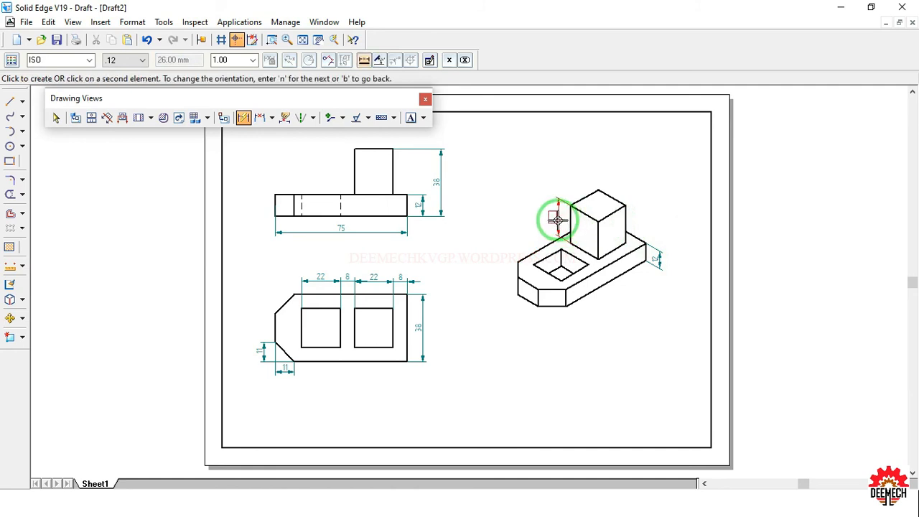
left_click(557, 219)
left_click(618, 193)
left_click(627, 184)
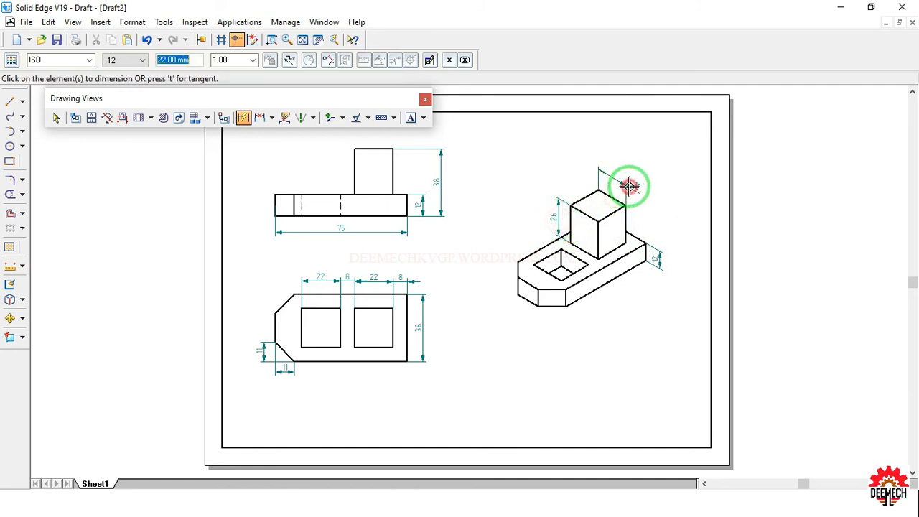
left_click(146, 39)
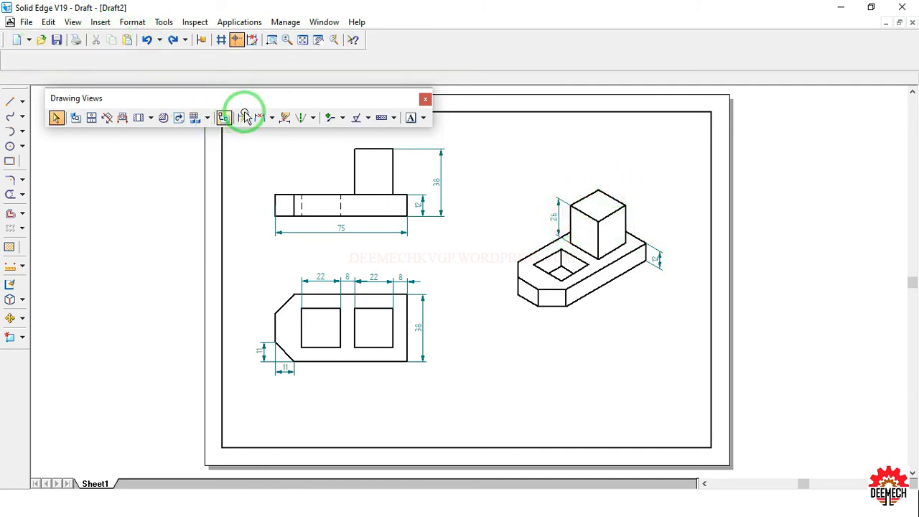
- Dimension the two rear edges of the post's top face and the square hole's upper-left edge in the isometric view
left_click(611, 199)
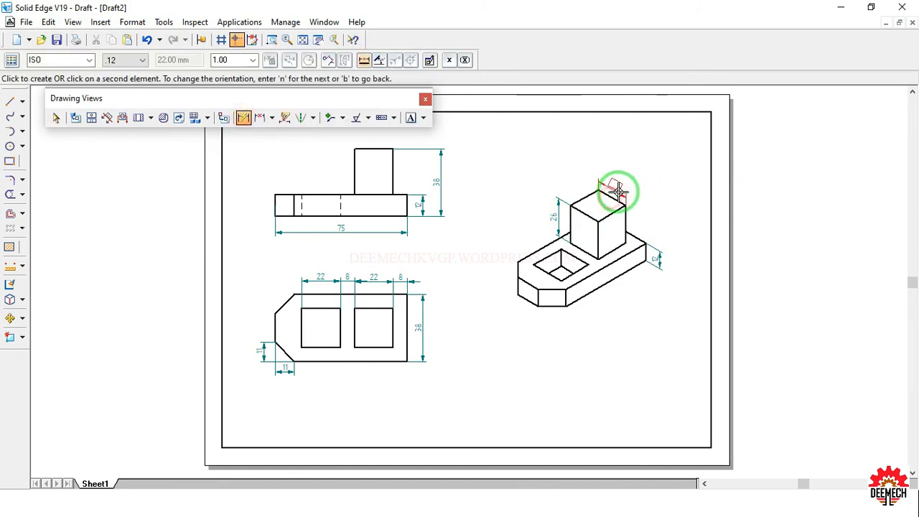
left_click(621, 190)
left_click(595, 192)
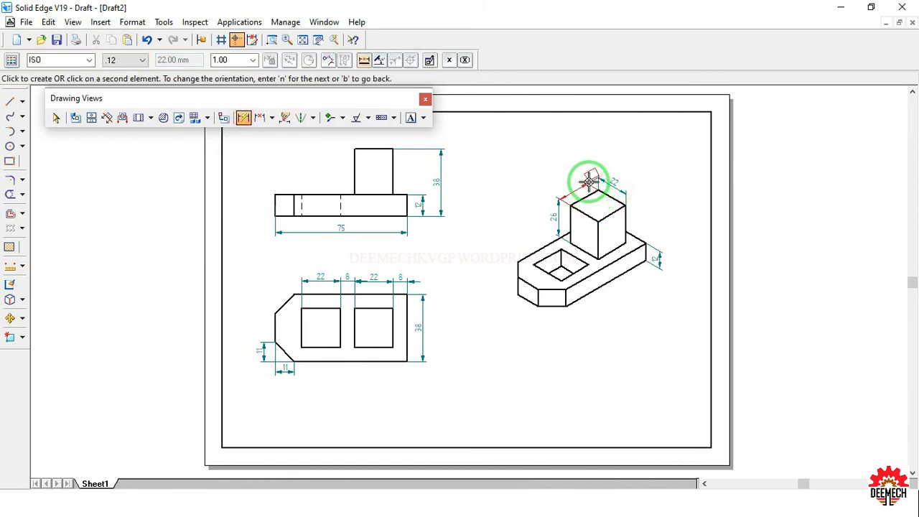
left_click(581, 185)
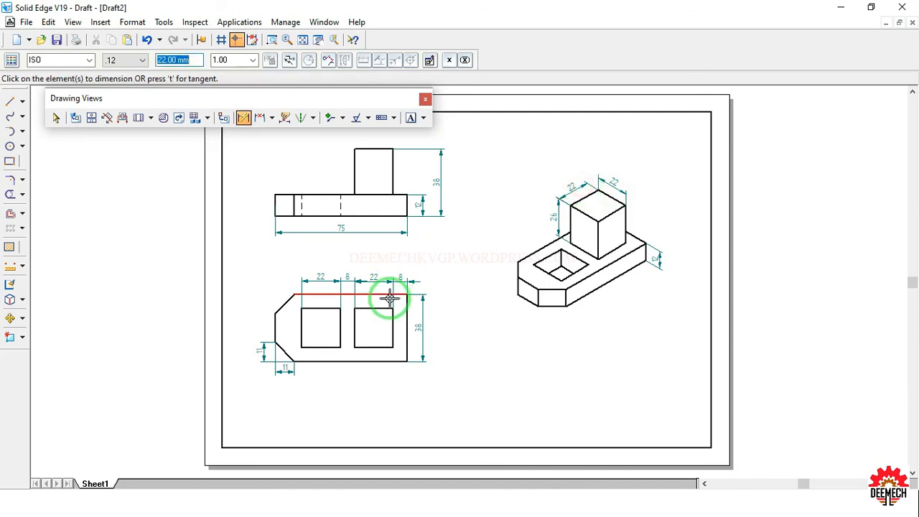
left_click(530, 245)
left_click(528, 244)
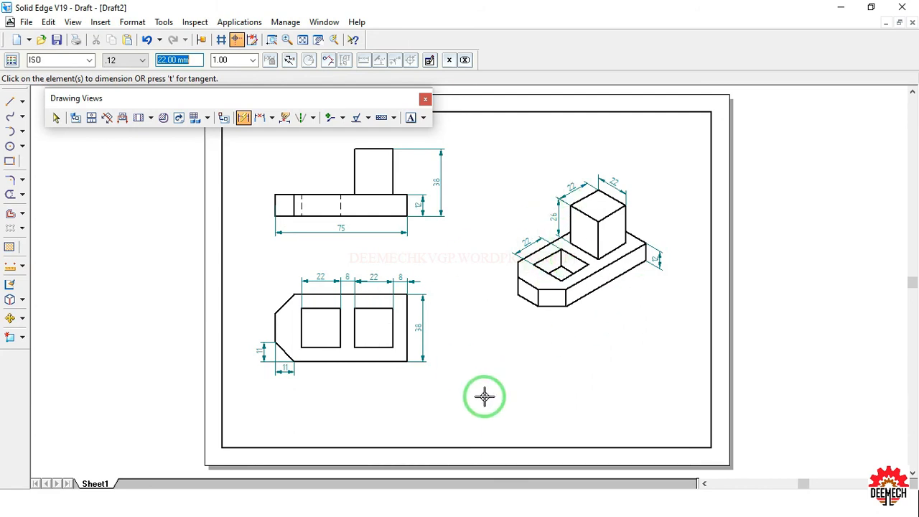
- Label the views FRONT VIEW, TOP VIEW and ISOMETRIC VIEW, and add the texts REG NO near the bottom border and 3D8 near the top
left_click(410, 117)
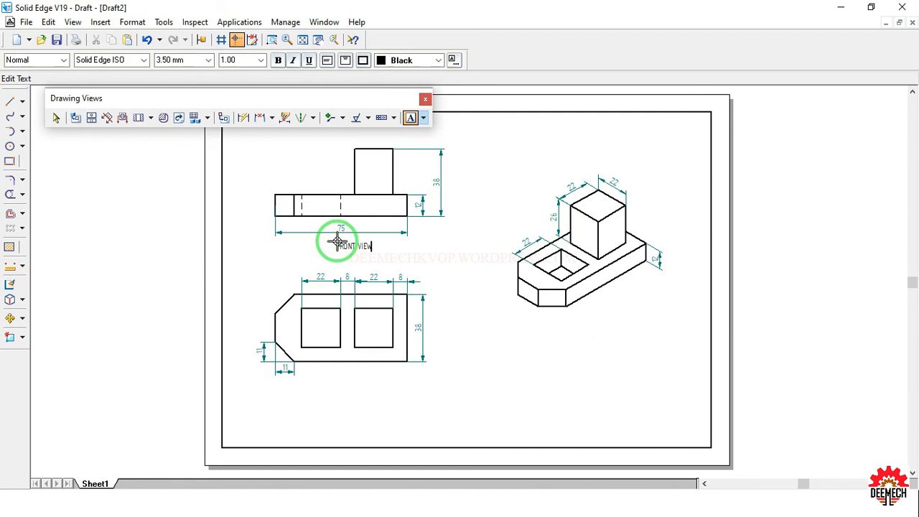
left_click(329, 378)
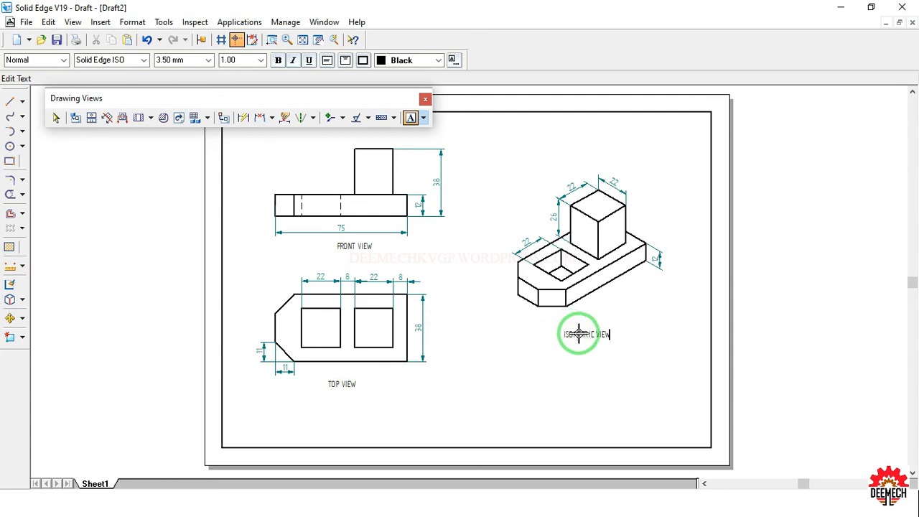
left_click(548, 426)
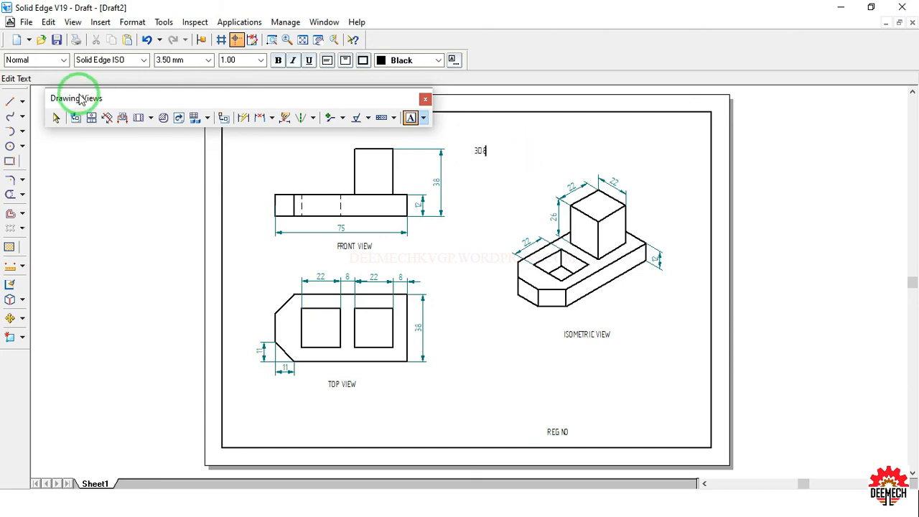
left_click(56, 117)
- Set the 3D8 title's text scale to 2.00 and widen its text box so the title fits on one line
left_click(477, 151)
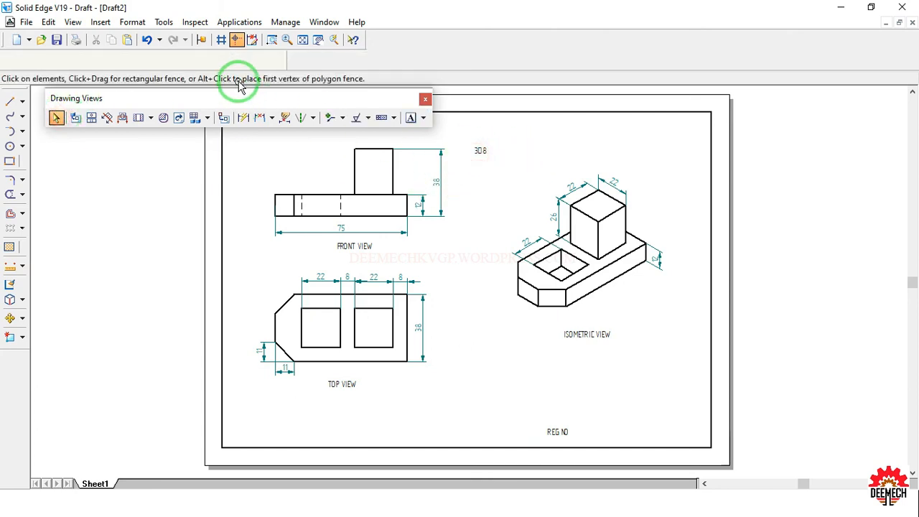
left_click(225, 60)
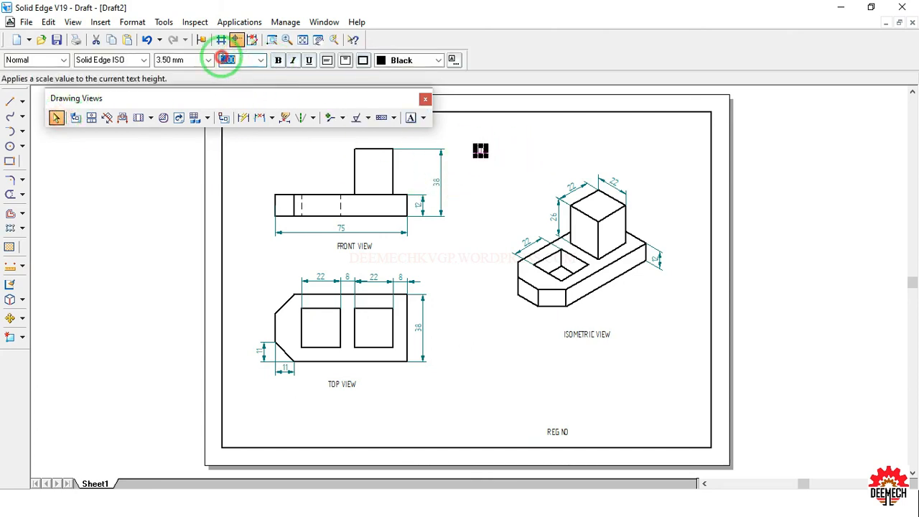
type("3")
key("Return")
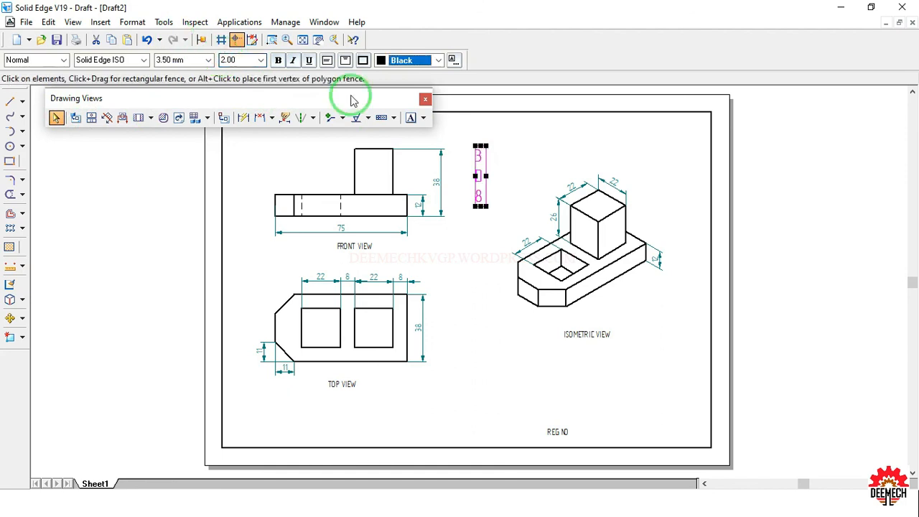
left_click_drag(484, 176, 518, 175)
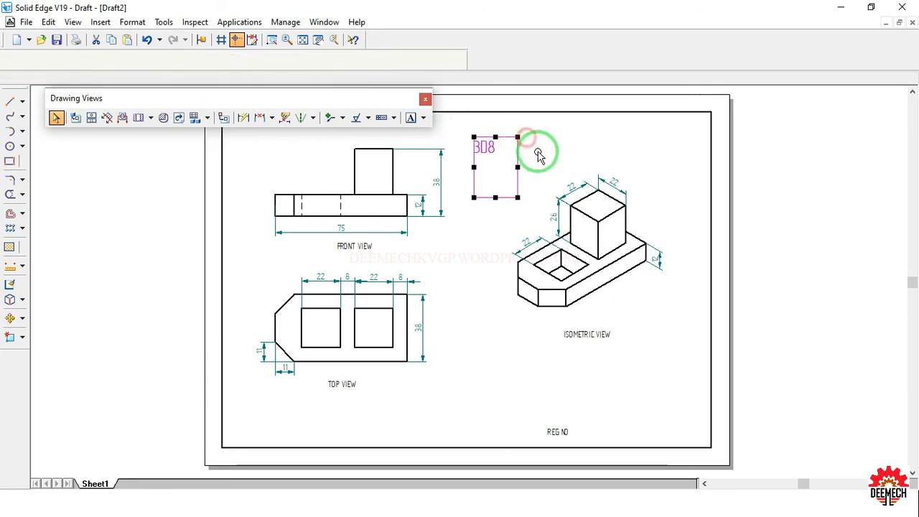
left_click(537, 154)
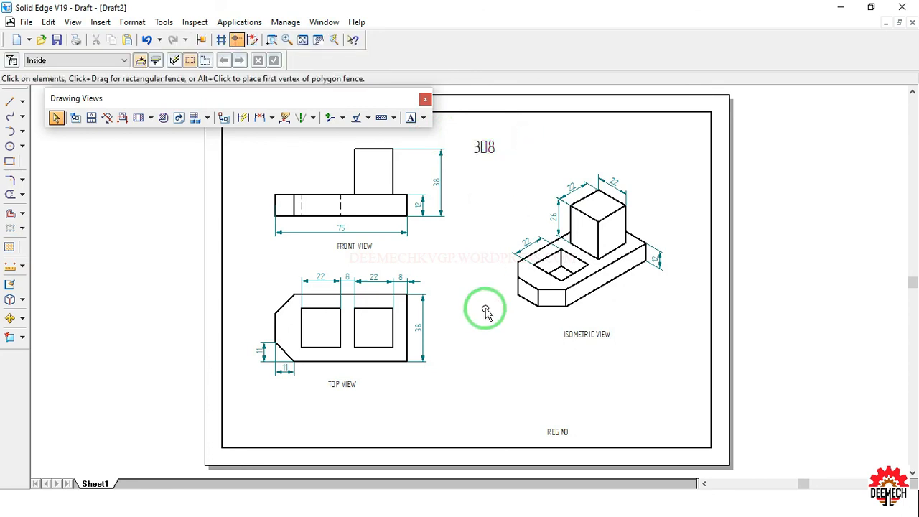
left_click(384, 361)
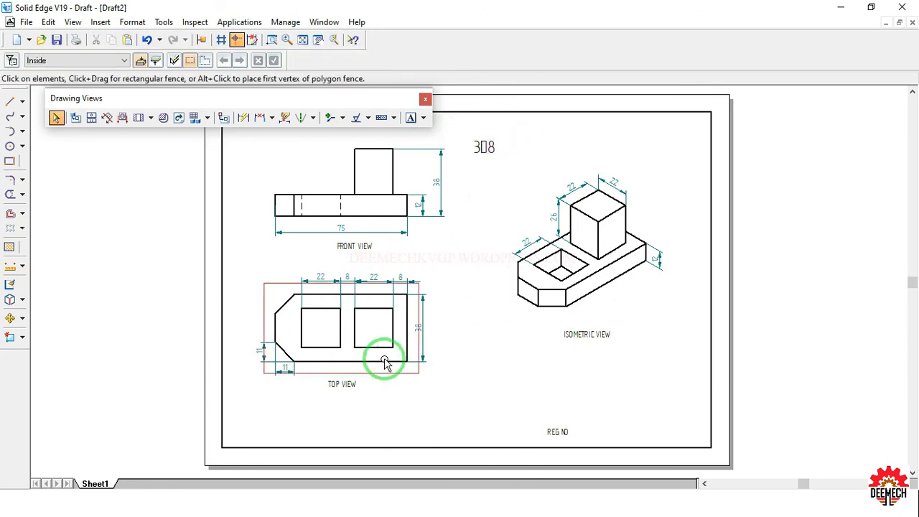
- Save the drawing as 3D8.dft in the 2D TO 3D folder
left_click(25, 22)
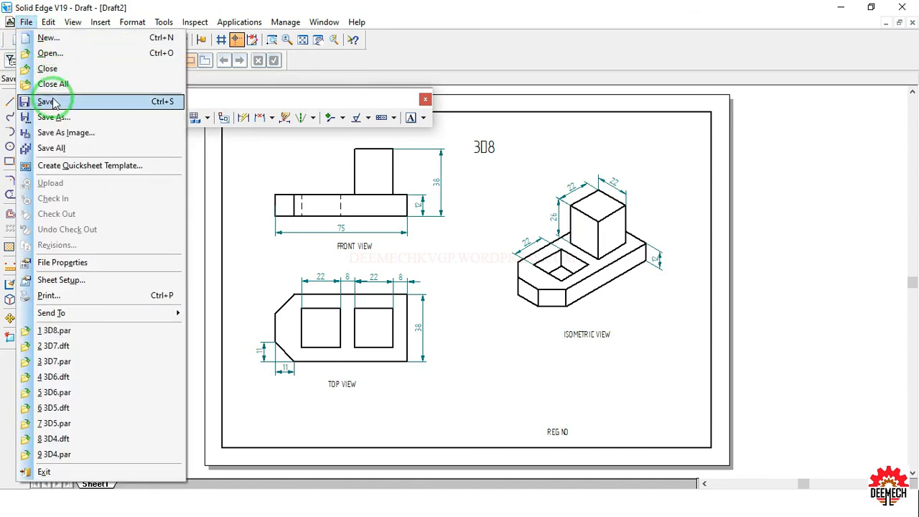
left_click(50, 101)
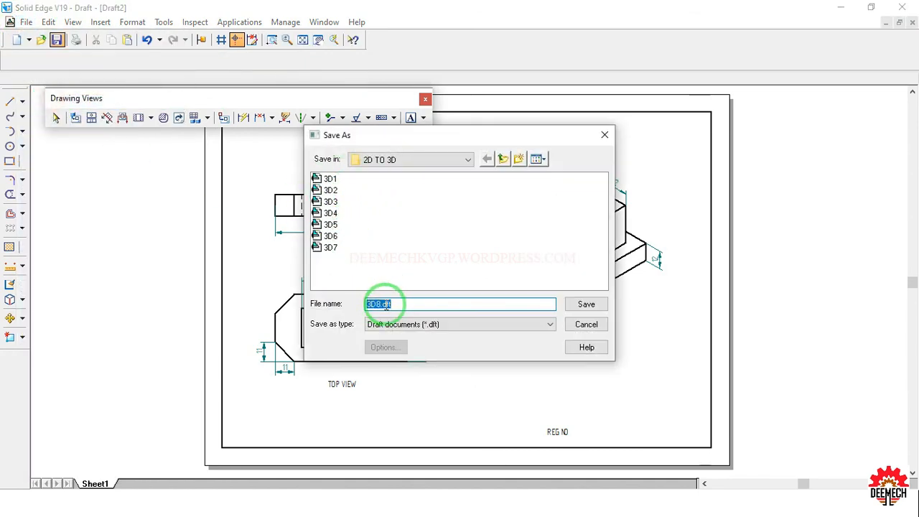
left_click(575, 314)
left_click(500, 384)
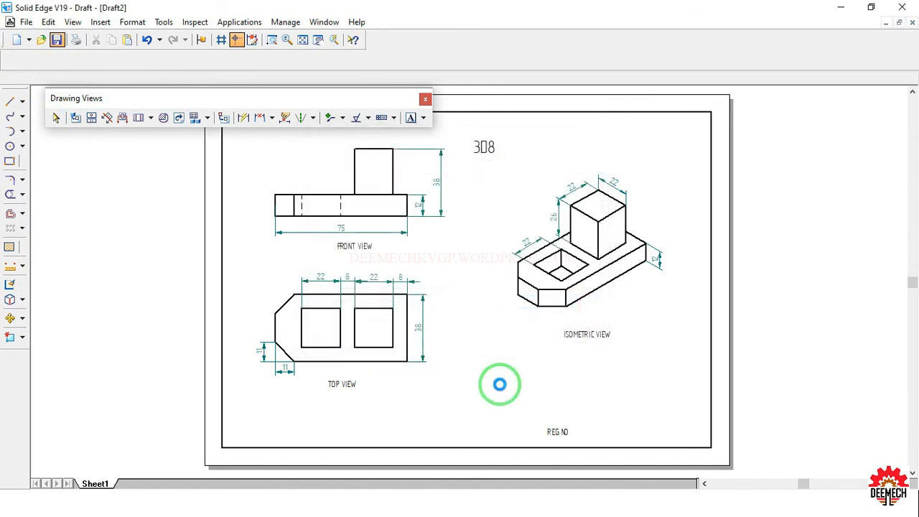